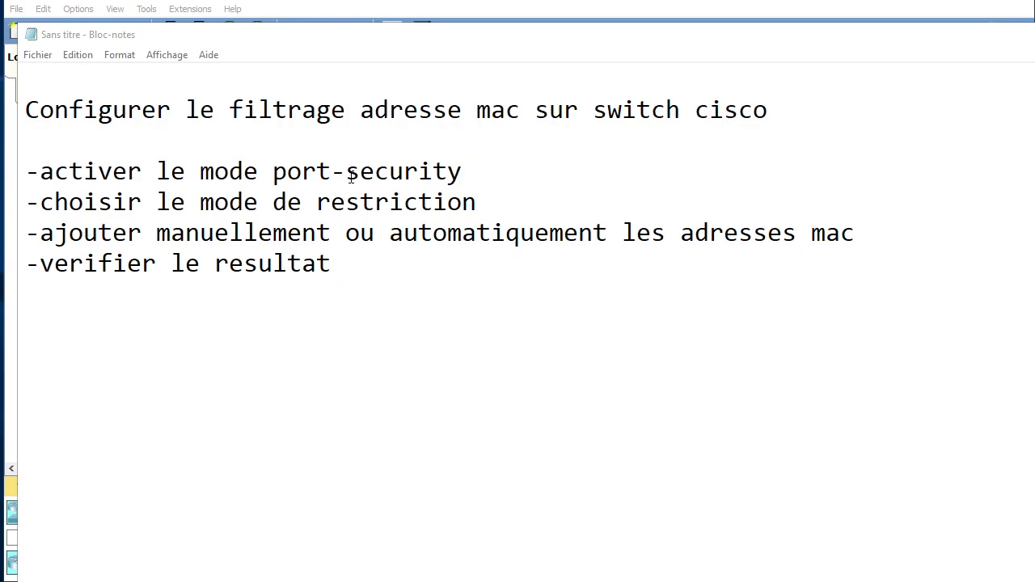
drag(475, 174, 38, 174)
drag(479, 202, 864, 295)
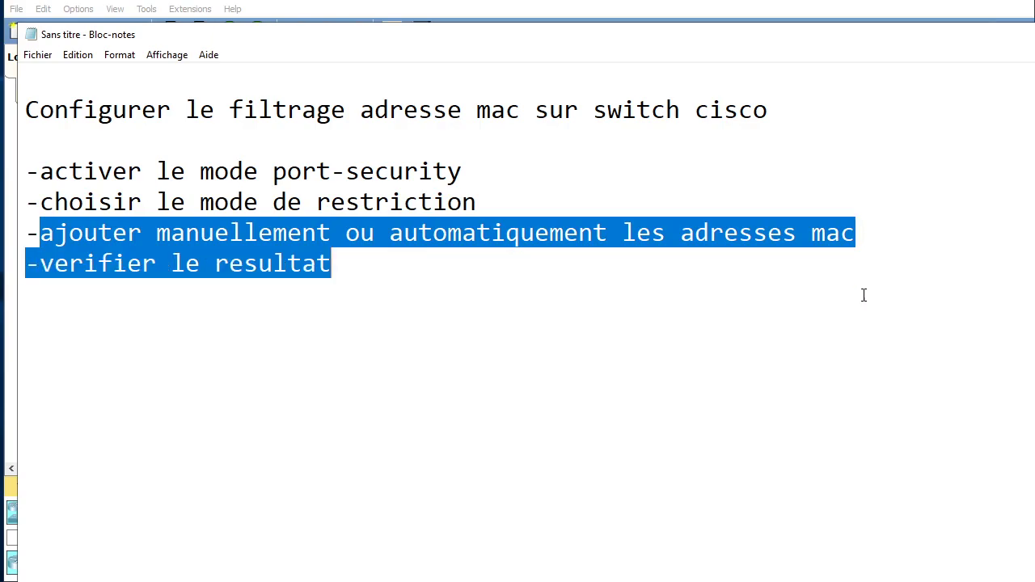
click(819, 286)
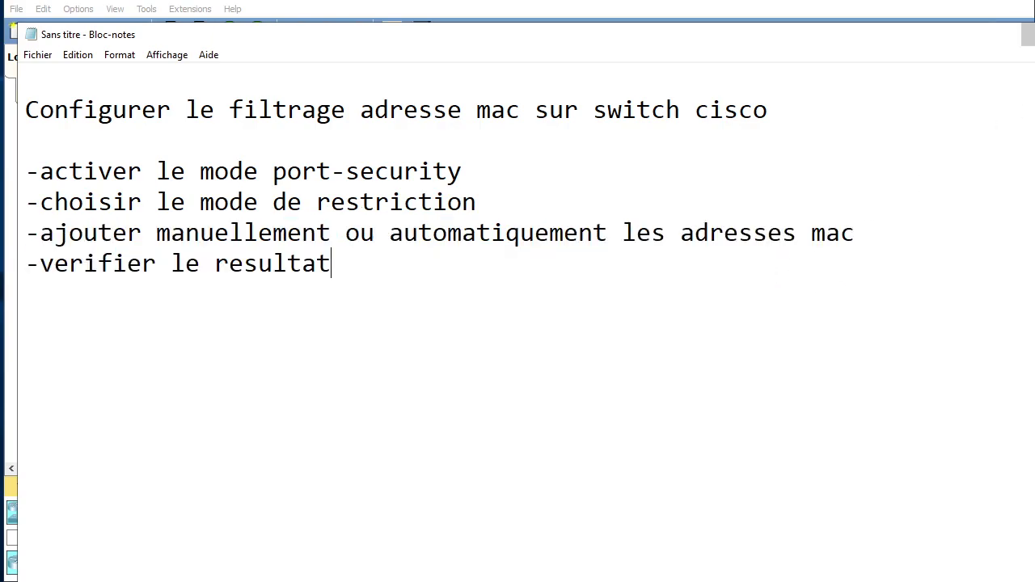
Step: Switch from the notes to Packet Tracer and place a 2960 switch in the empty workspace
click(1030, 35)
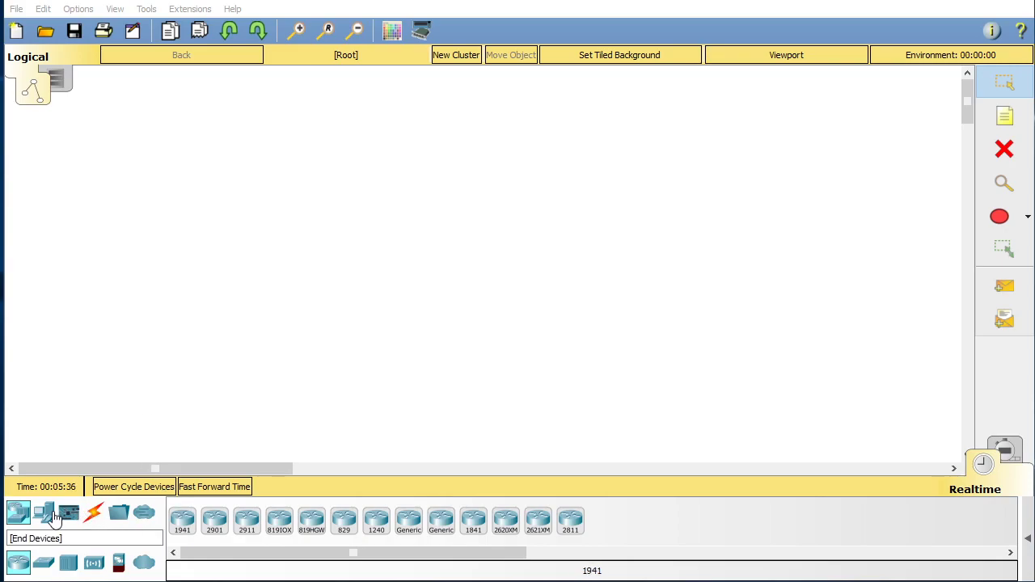
click(55, 518)
click(18, 512)
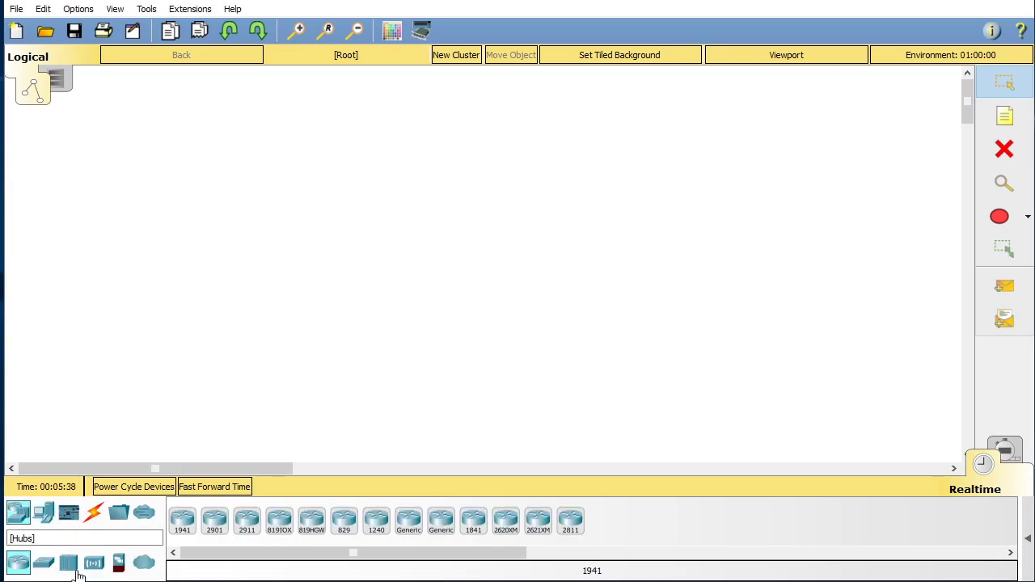
click(44, 562)
drag(183, 522, 243, 217)
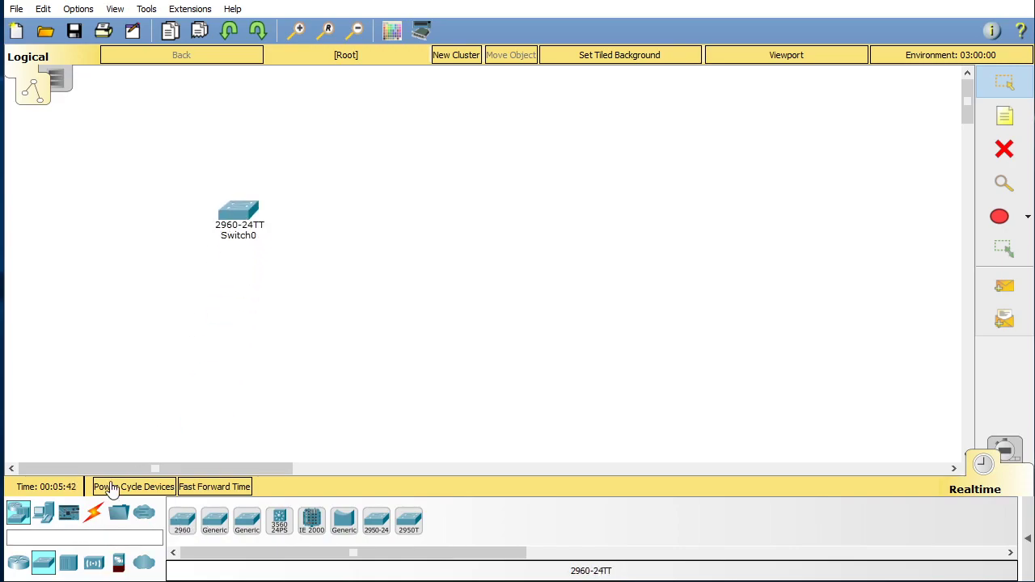
Step: Place four generic PCs in a row below the switch and a generic server above it, offset to the right
click(44, 514)
drag(179, 533, 109, 362)
drag(203, 373, 203, 366)
drag(182, 520, 401, 366)
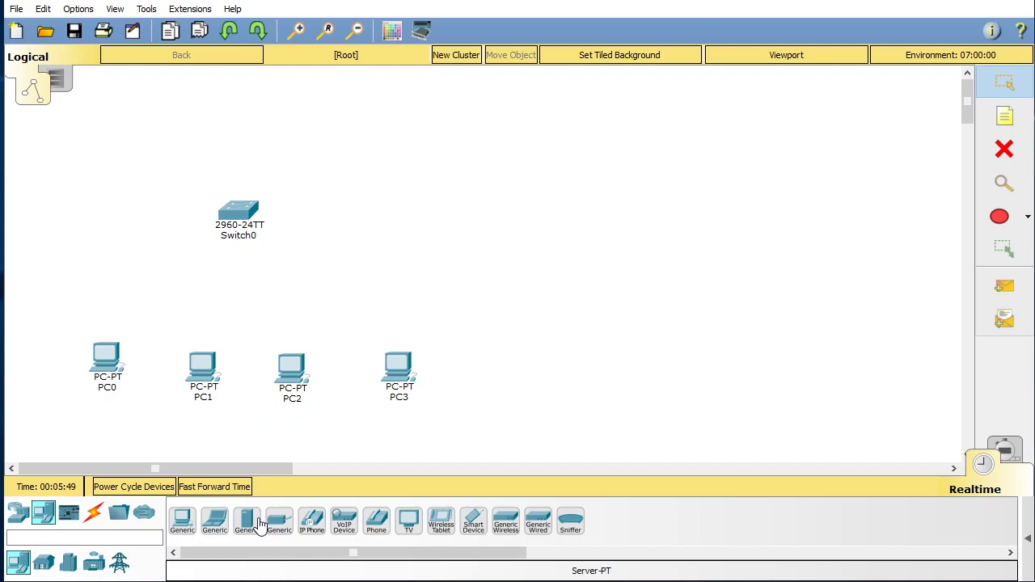
drag(247, 521, 388, 235)
drag(392, 148, 371, 141)
Step: Give the server the static IP address 192.168.1.10, mask 255.255.255.0 and default gateway 192.168.1.10
click(371, 144)
click(273, 34)
click(177, 99)
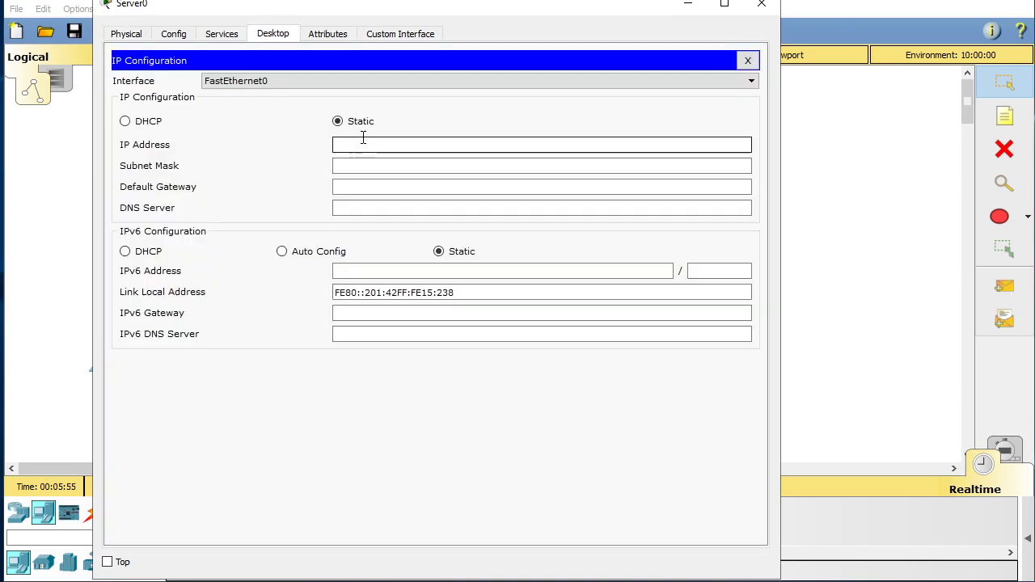
text(192.168.1.10)
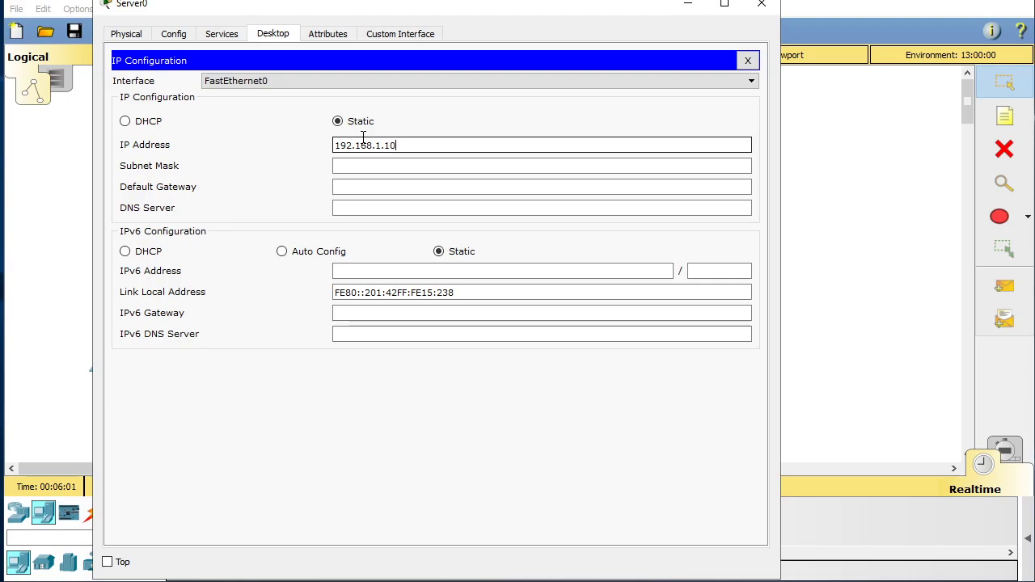
key(Tab)
key(Tab)
text(192.168.1.10)
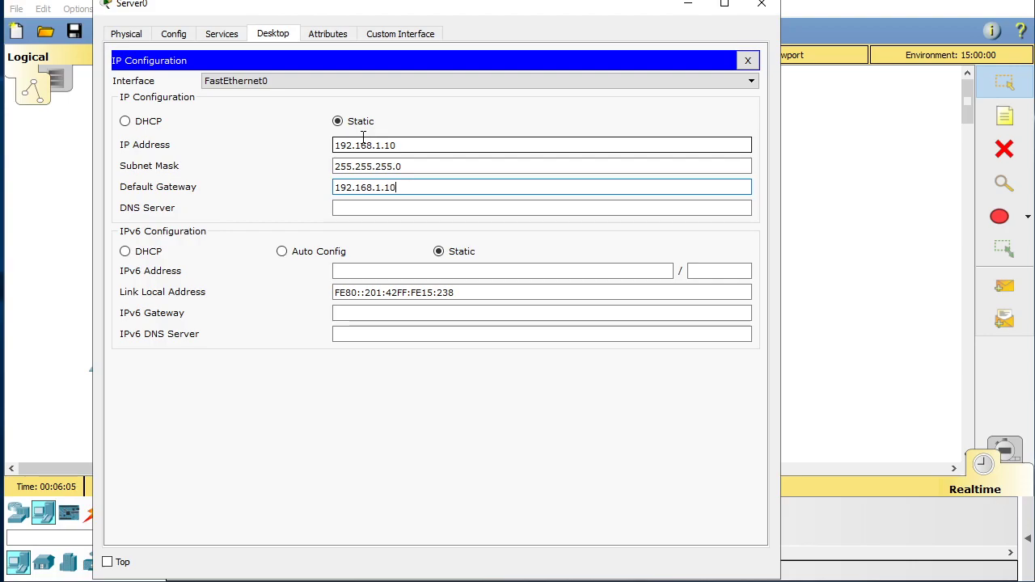
Step: Turn on the server's DHCP service and set the default gateway of serverPool to 192.168.1.10
click(221, 35)
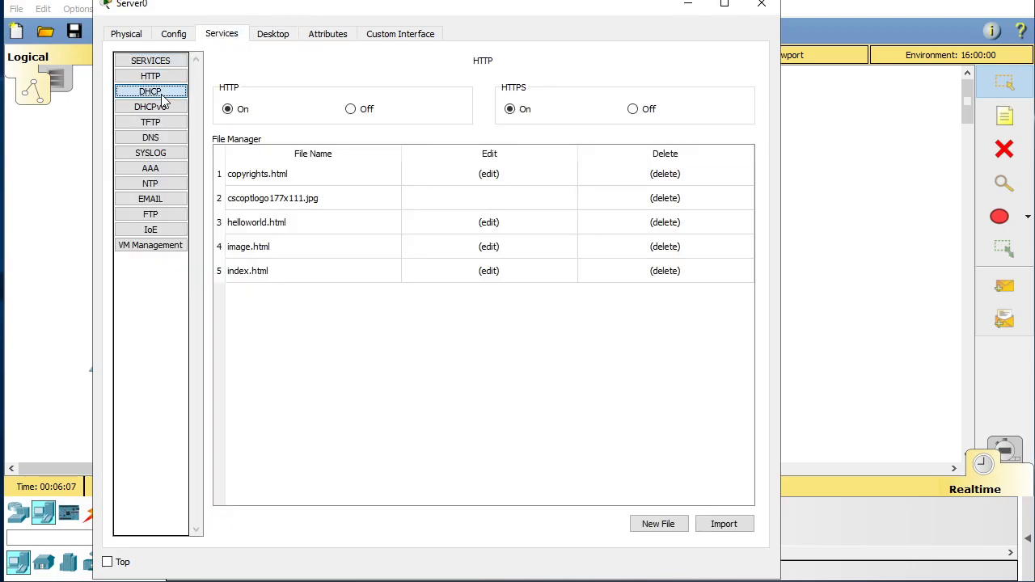
click(162, 97)
click(549, 91)
drag(388, 133, 259, 133)
text(192.168.1.10)
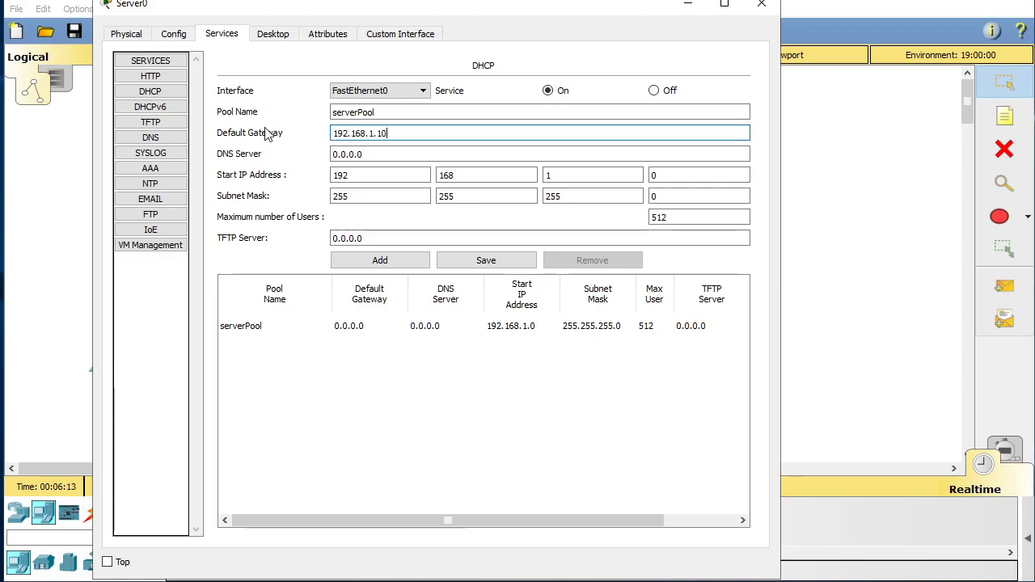
key(Tab)
key(Tab)
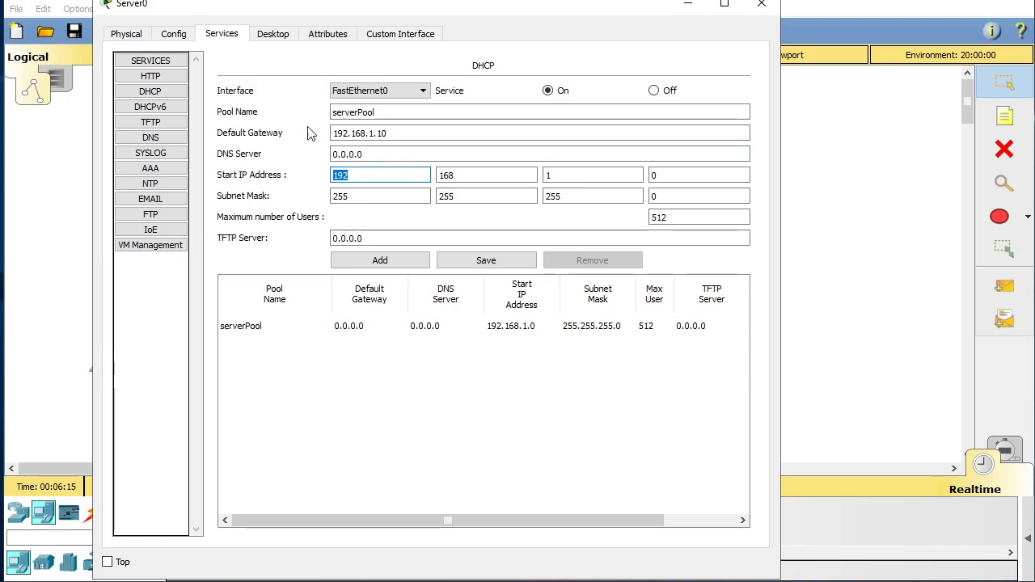
Step: Set the DHCP pool's start address to 192.168.1.20 and maximum number of users to 30, and save the pool
double_click(661, 175)
text(20)
key(Tab)
key(Tab)
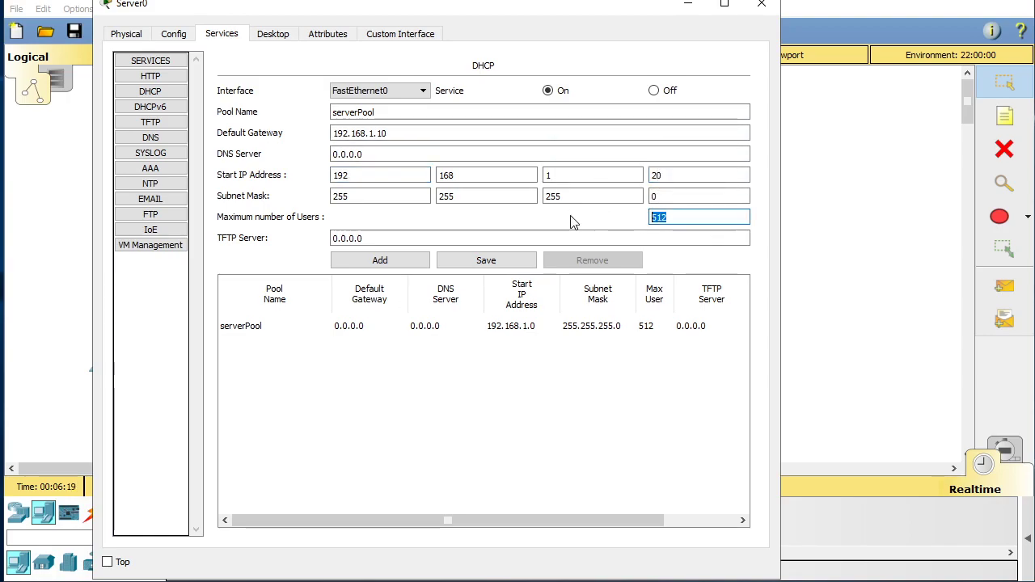
text(30)
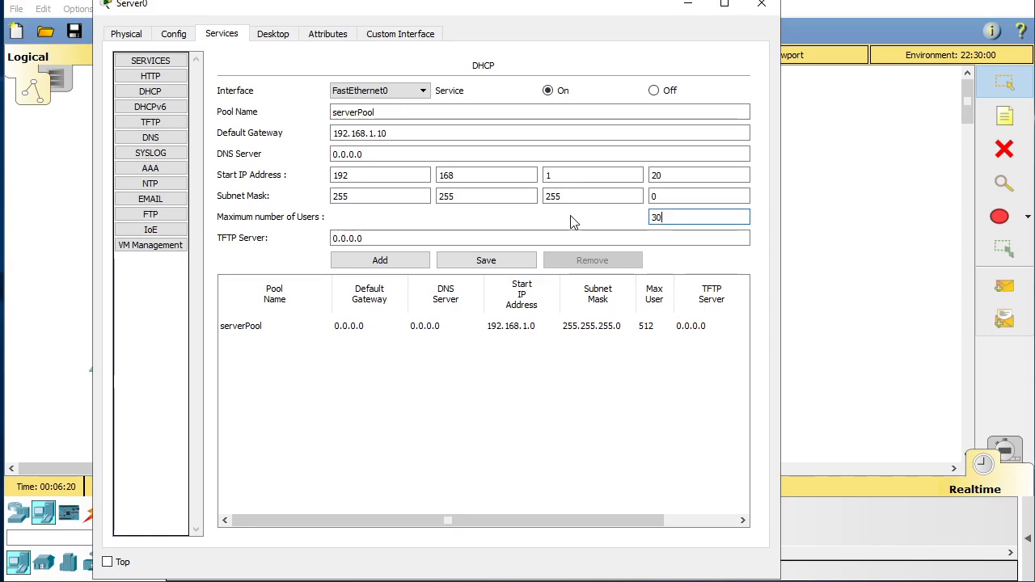
click(462, 267)
click(761, 4)
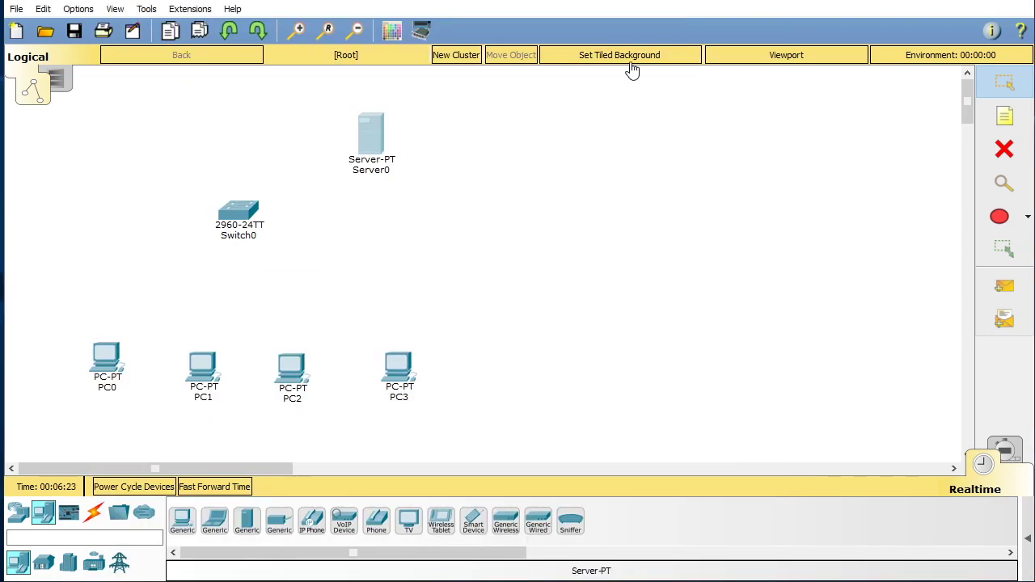
Step: Connect PC0's FastEthernet0 to the switch's FastEthernet0/1 with a copper straight-through cable
click(94, 513)
click(247, 521)
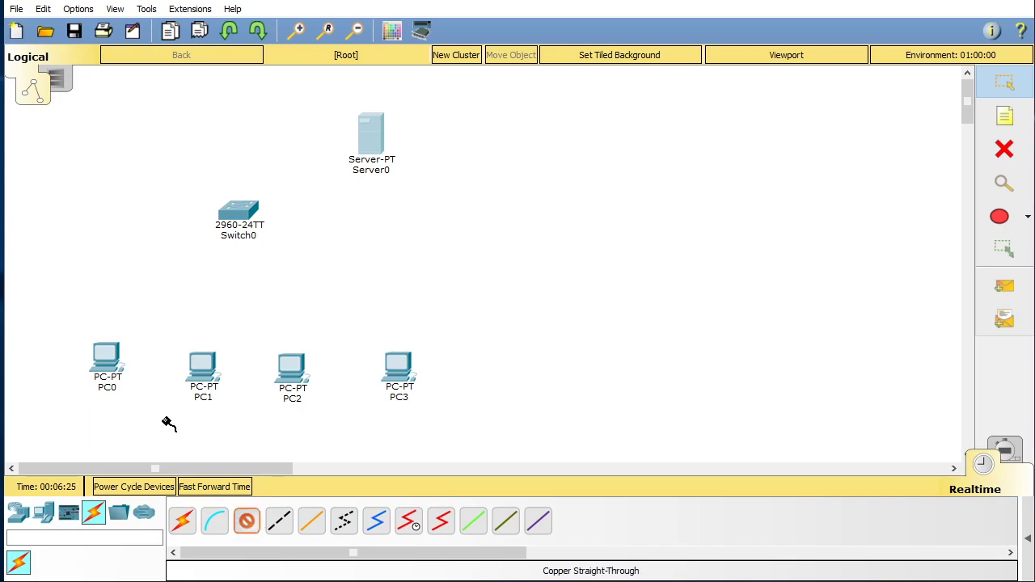
click(107, 365)
click(166, 427)
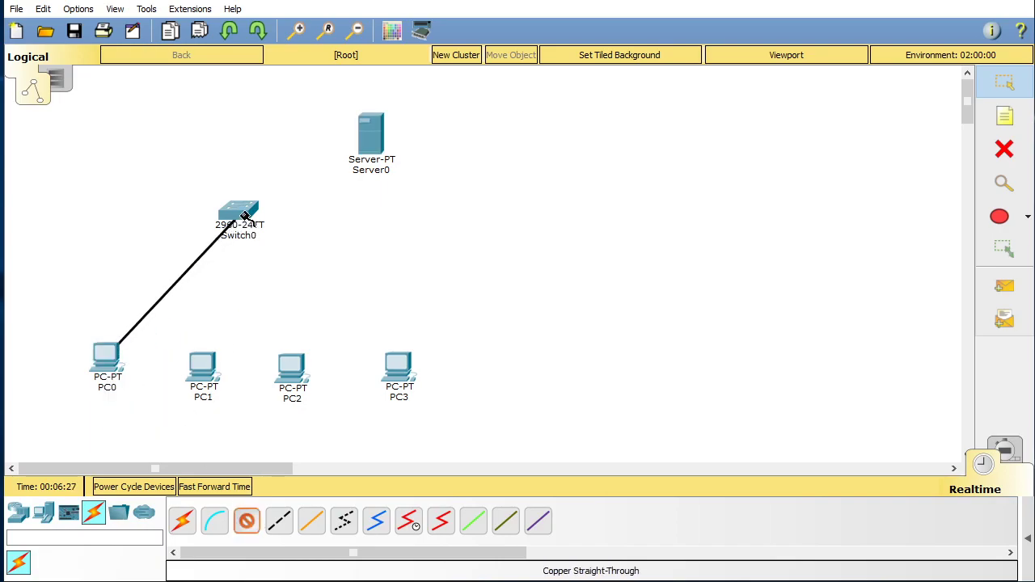
click(244, 219)
click(279, 252)
Step: Connect the switch's FastEthernet0/2 to the server's FastEthernet0 with a copper straight-through cable
click(246, 521)
click(238, 212)
click(279, 233)
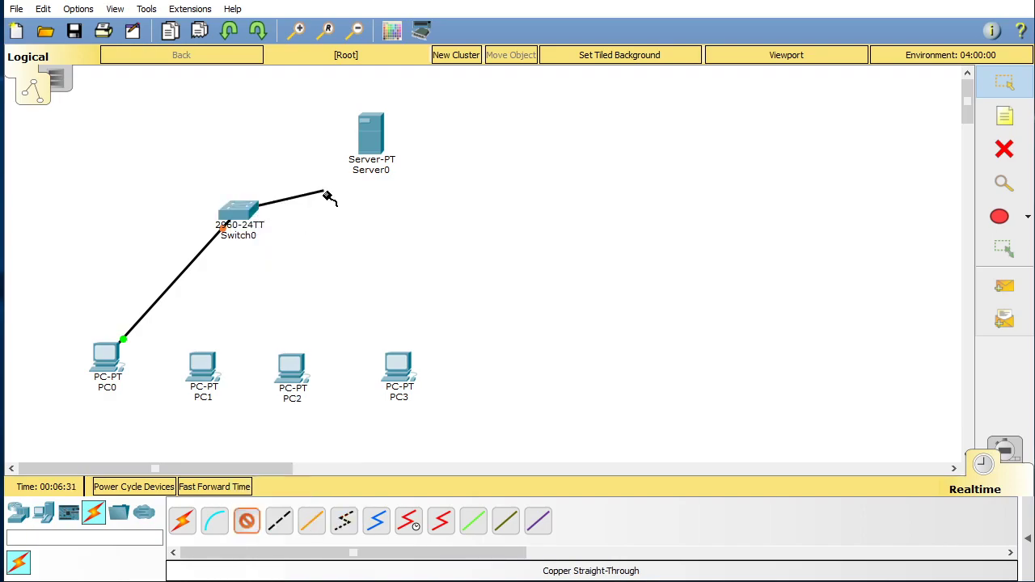
click(371, 139)
click(402, 147)
Step: Connect the switch's FastEthernet0/3 to PC1's FastEthernet0 with a copper straight-through cable
click(245, 525)
click(236, 212)
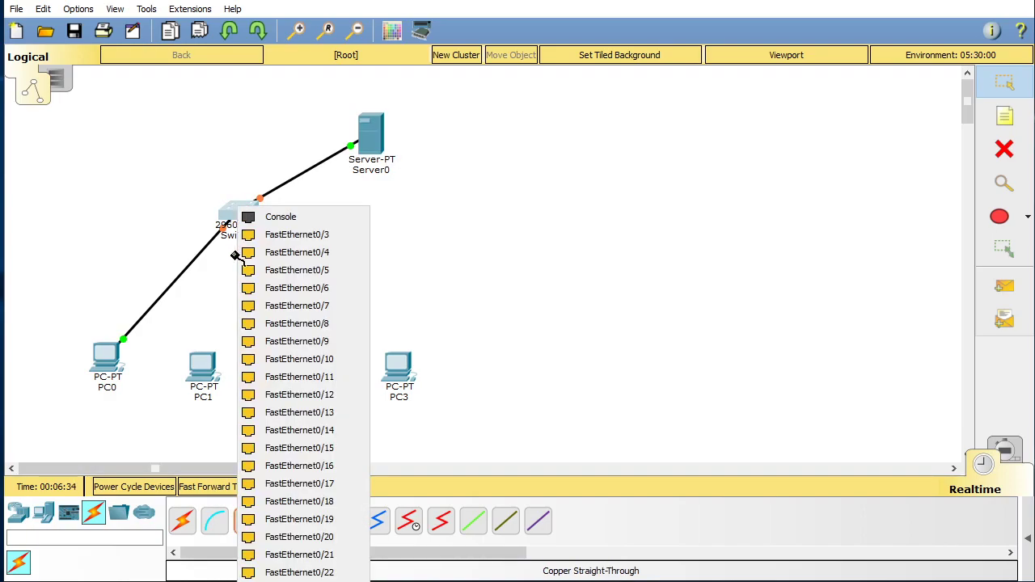
click(289, 241)
click(202, 370)
click(243, 435)
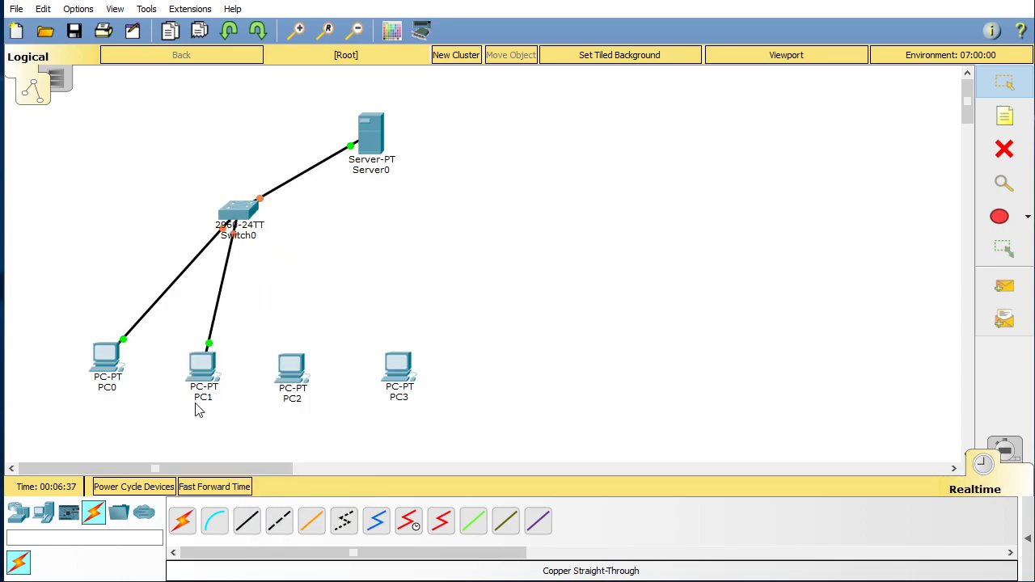
Step: Run a console cable from PC0's RS 232 port to the switch's Console port
click(215, 523)
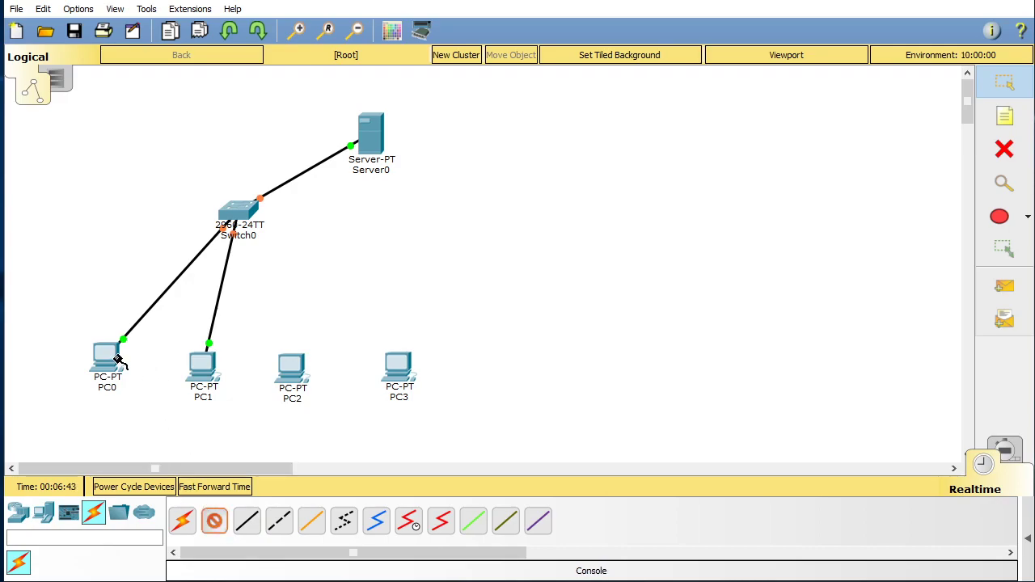
click(102, 358)
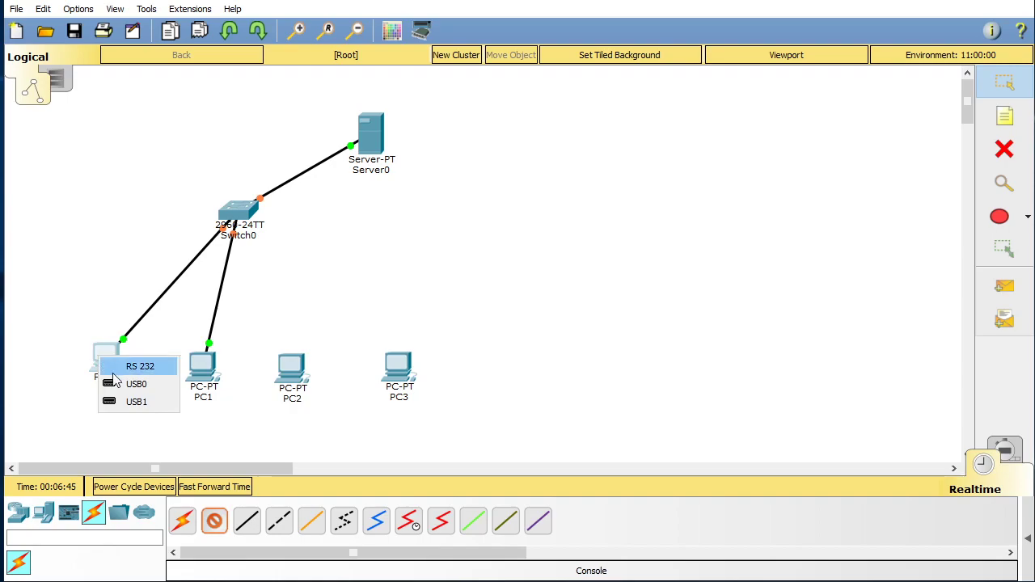
click(139, 371)
click(226, 212)
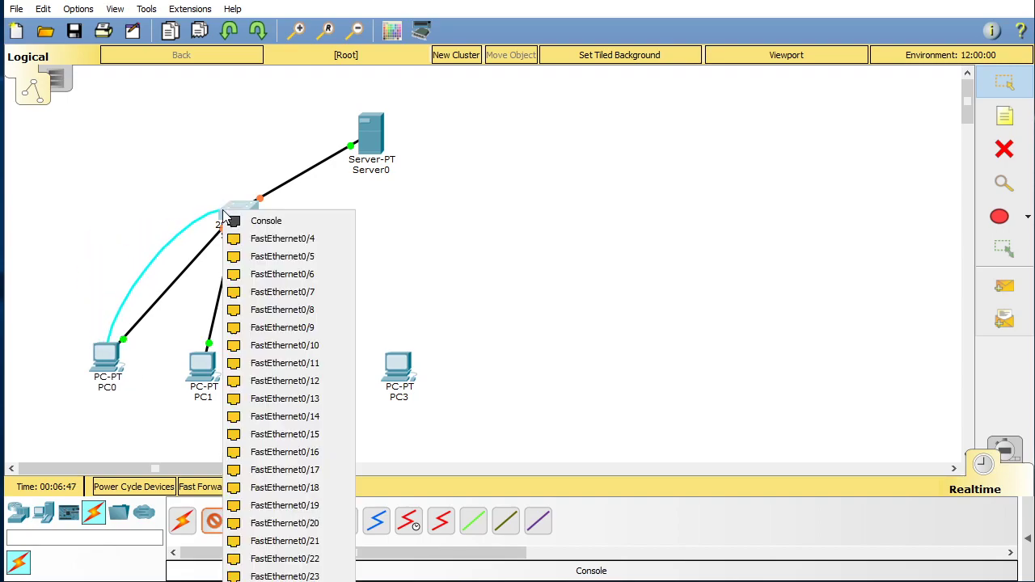
click(257, 222)
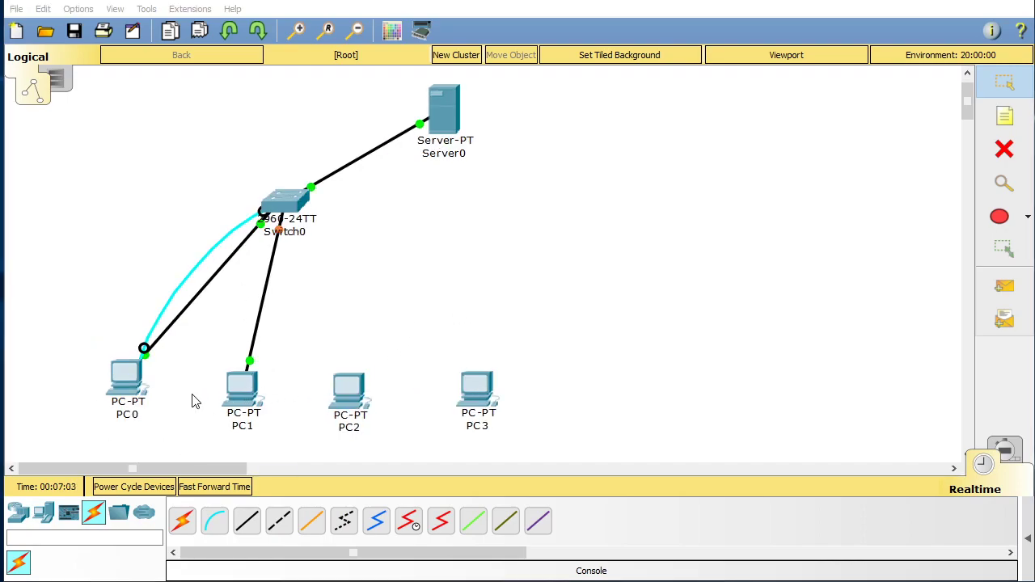
Step: Move the server to the upper left of the switch and arrange PC0's window beside the topology
click(138, 388)
drag(370, 16, 648, 17)
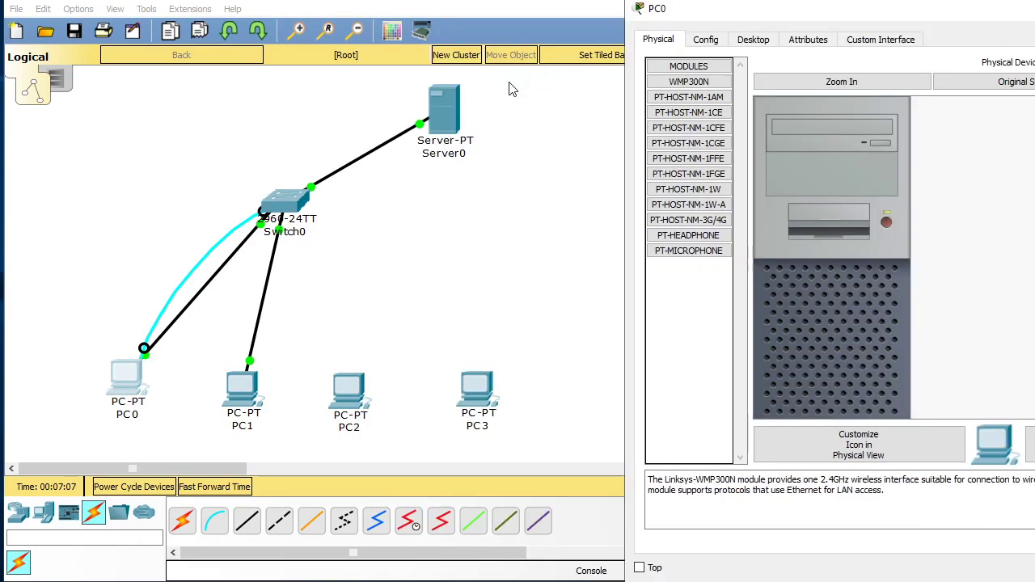
drag(453, 105, 158, 105)
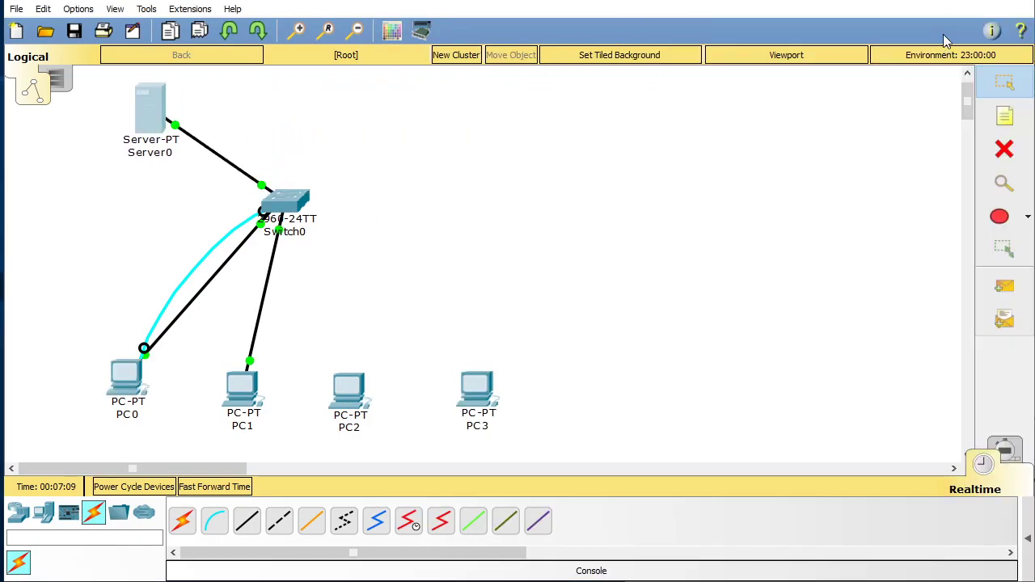
drag(1025, 18, 744, 18)
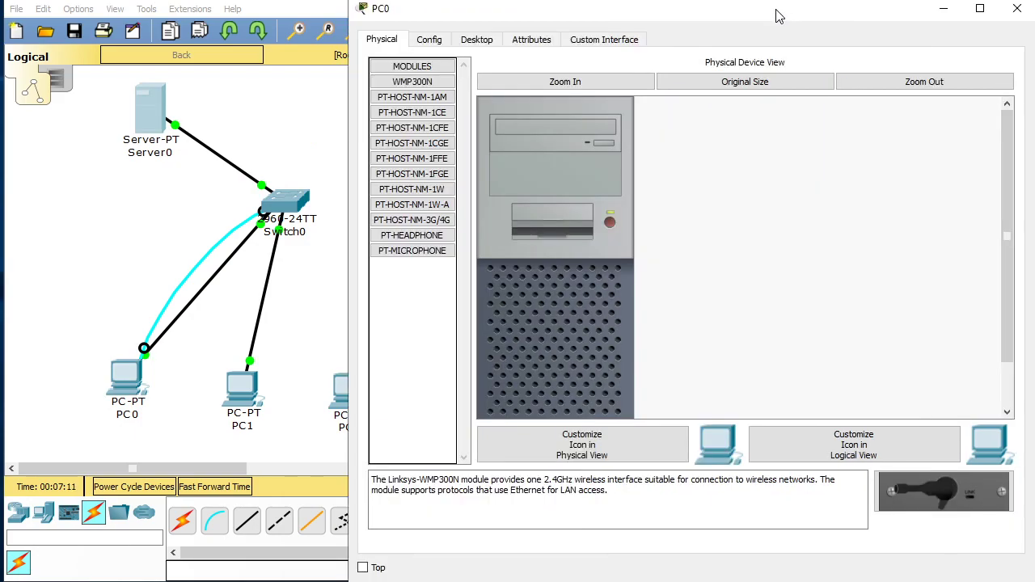
Step: Set PC0's IPv4 configuration to DHCP so it requests an address from the server
click(477, 39)
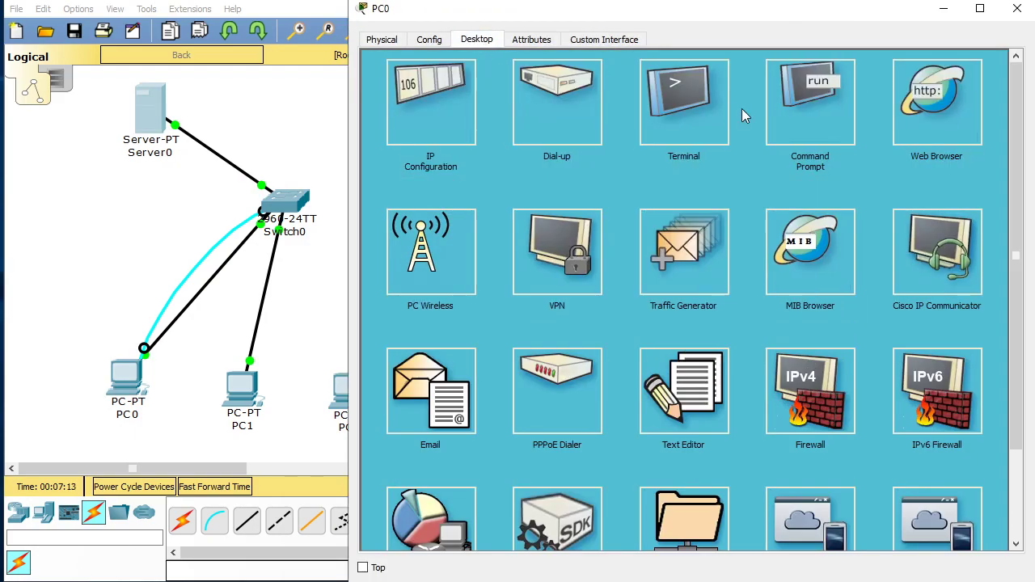
click(712, 111)
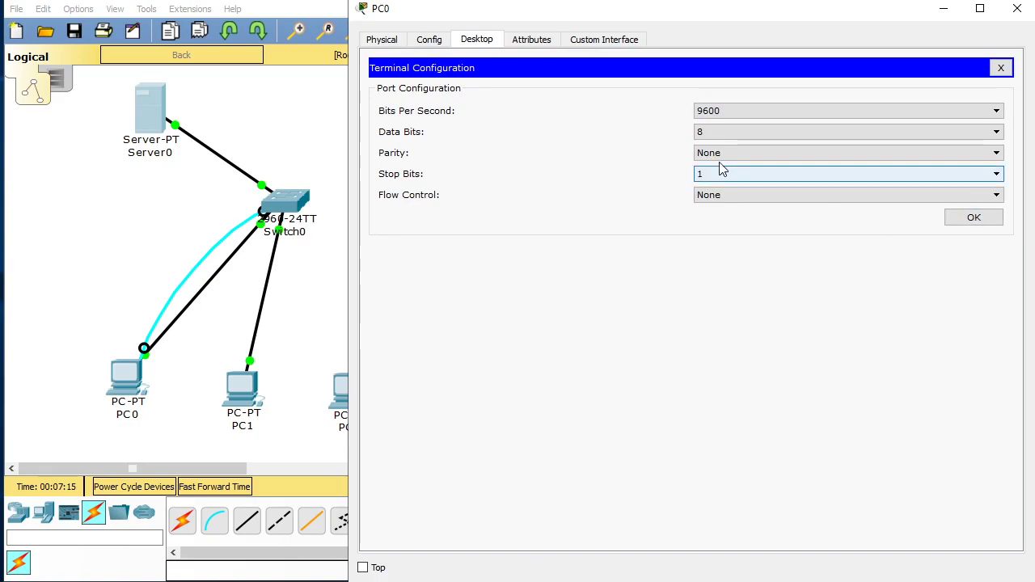
click(1000, 68)
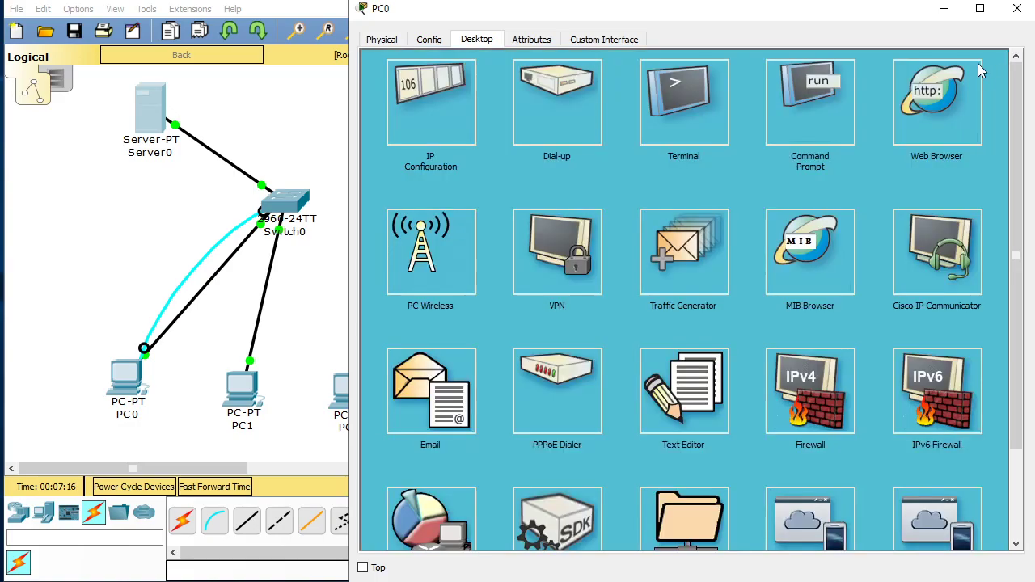
click(460, 117)
click(380, 108)
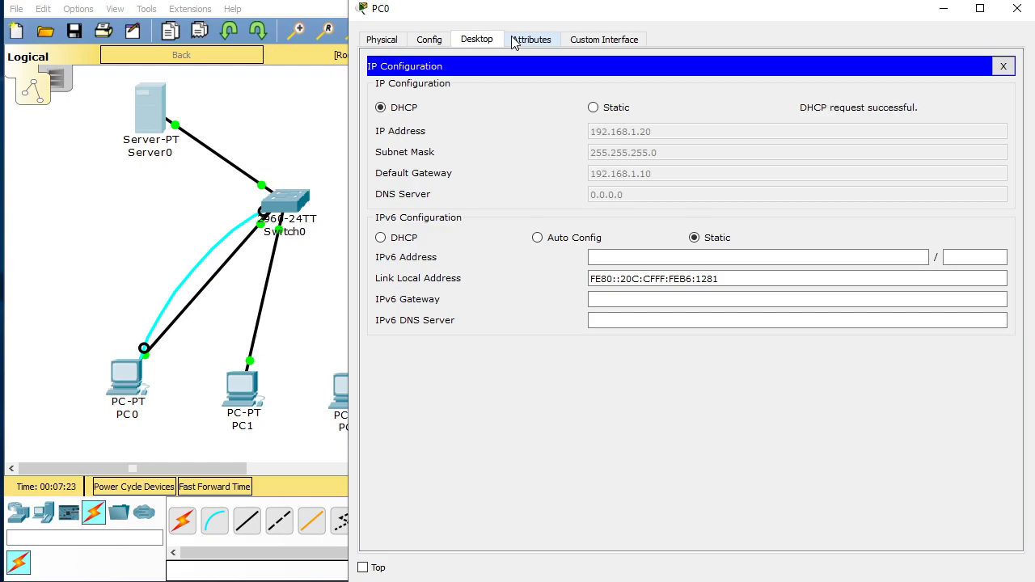
click(1003, 67)
Step: Open PC0's terminal to the switch at 9600 bits per second and enter privileged mode with enable
click(727, 99)
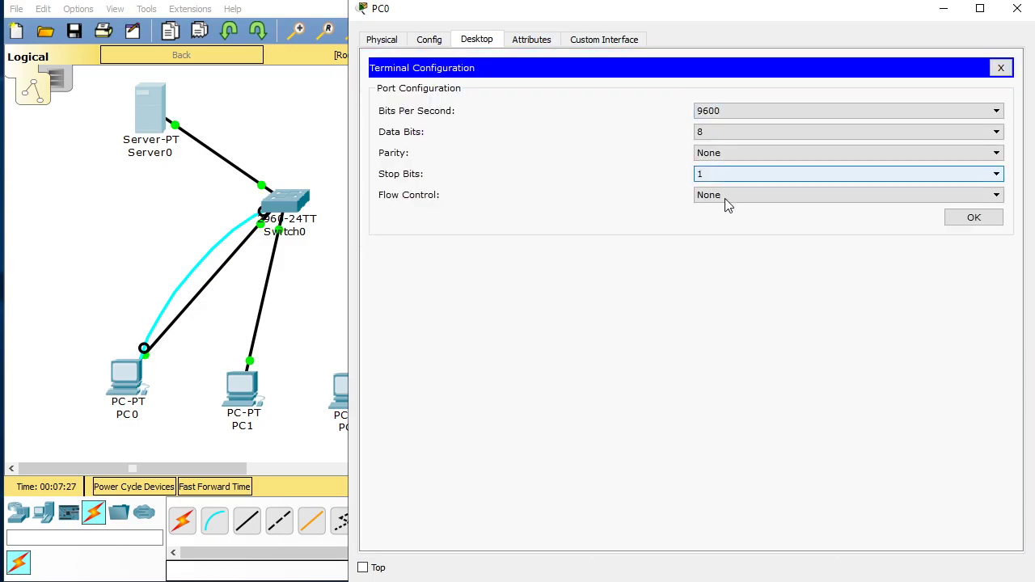
click(973, 218)
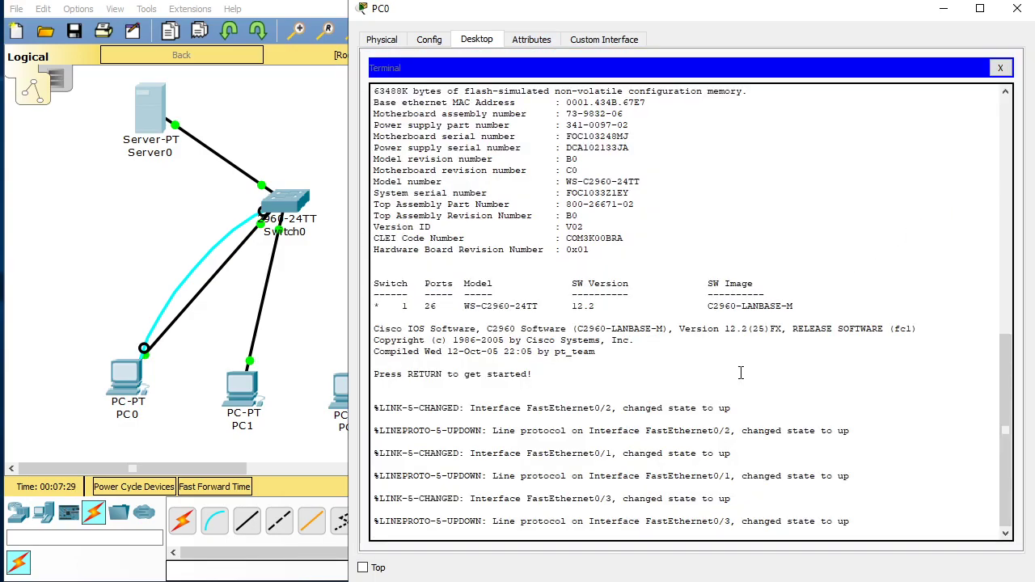
key(Return)
text(en)
key(Tab)
key(Return)
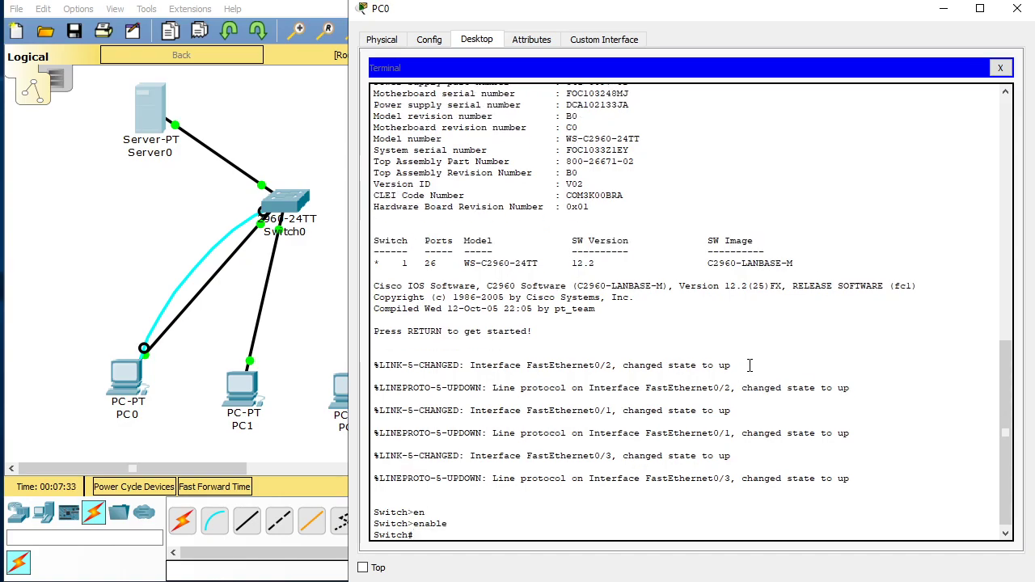
Step: Enter the switch's global configuration mode with configure t
text(conf)
key(Tab)
text(t)
key(Return)
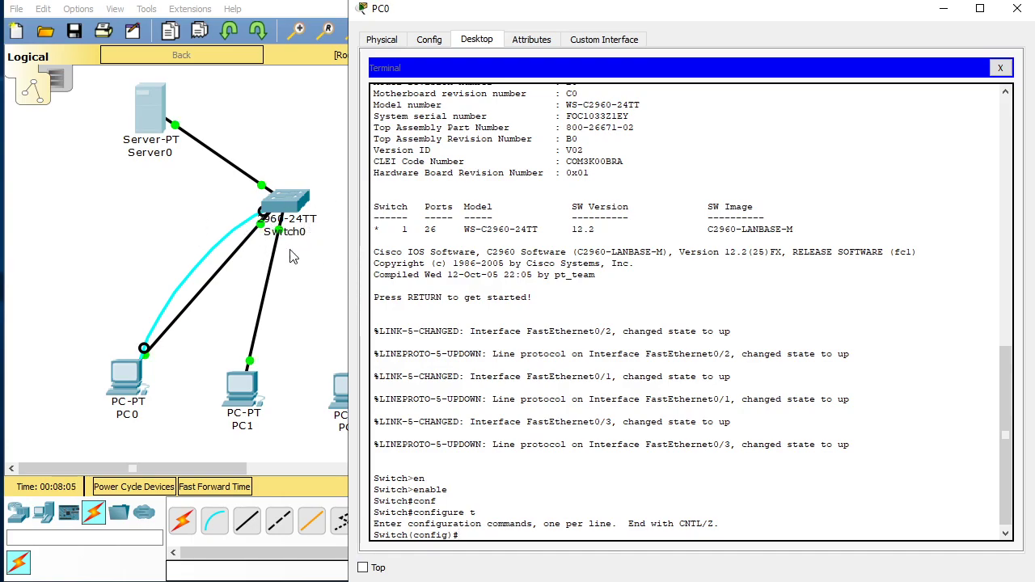
Step: Enter interface range configuration for FastEthernet 0/2-3 on the switch
scroll(511, 426, down, 1)
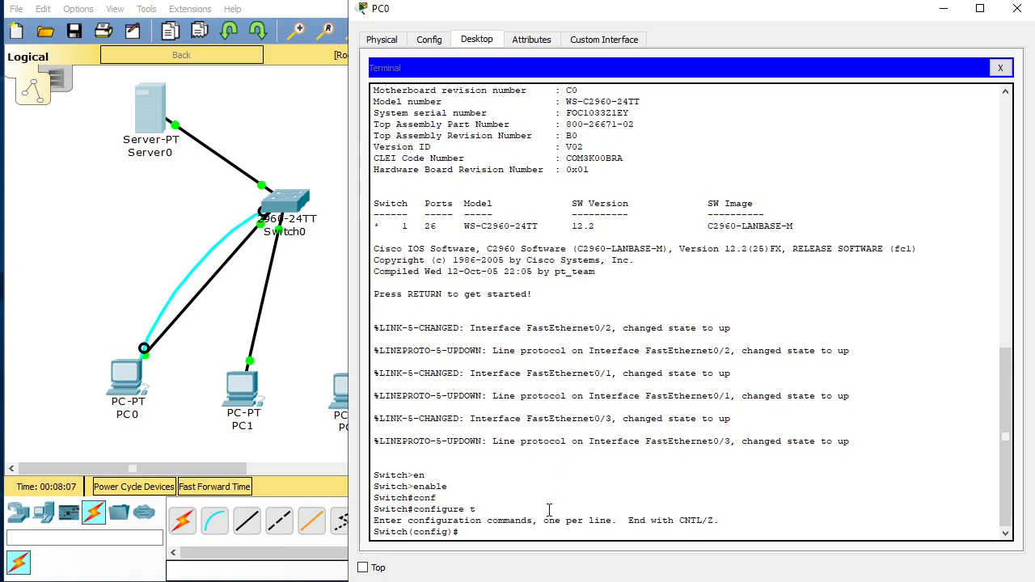
text(er)
key(Tab)
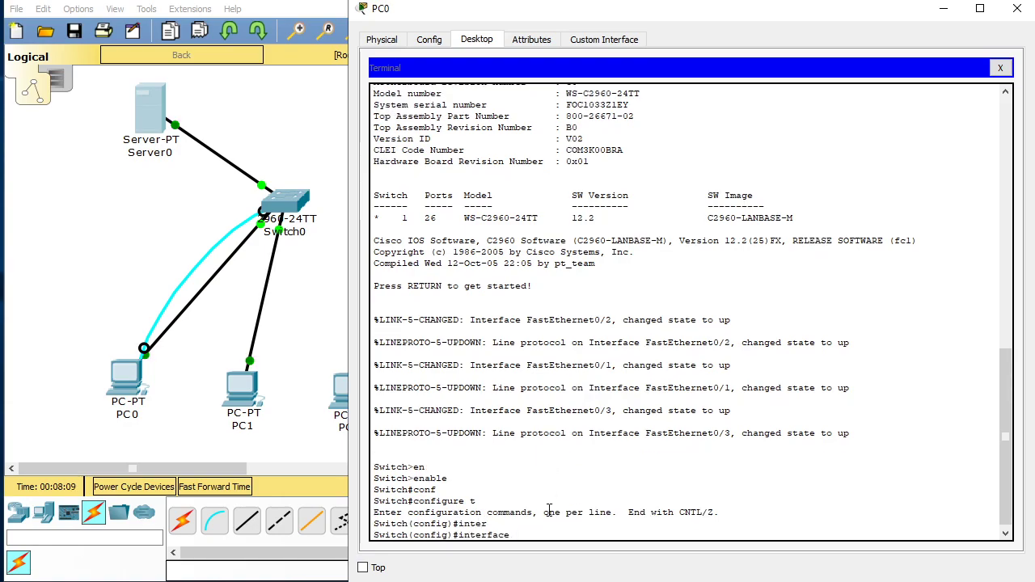
text(r)
key(Tab)
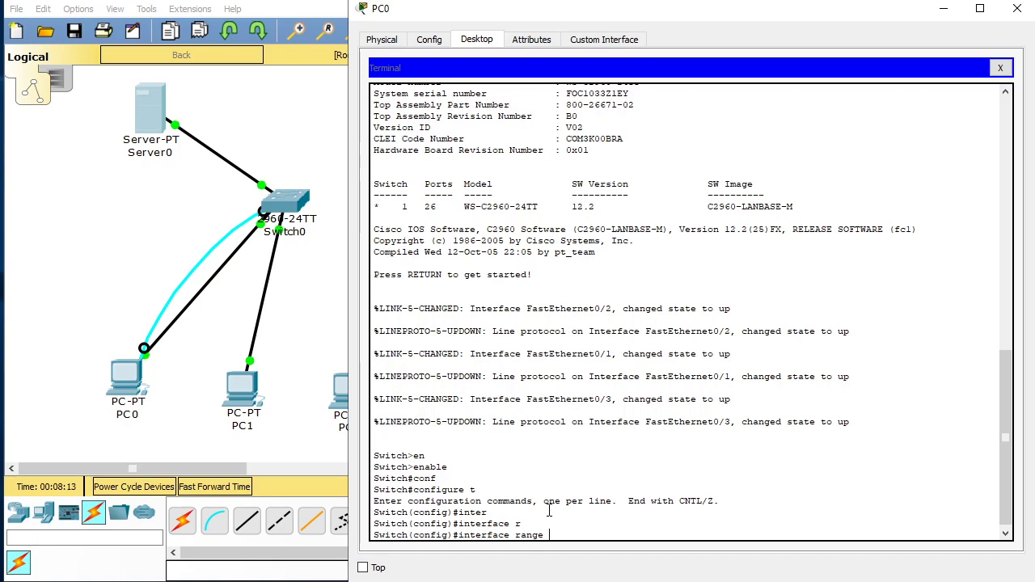
text(fa)
key(Tab)
text(02/)
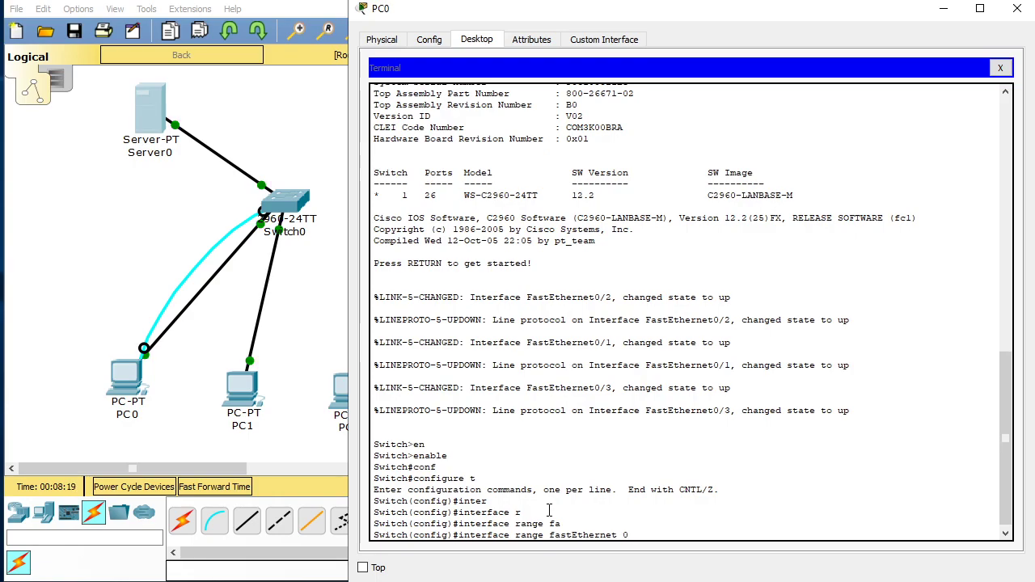
text(-)
text(03)
key(BackSpace)
key(BackSpace)
text(3)
key(Return)
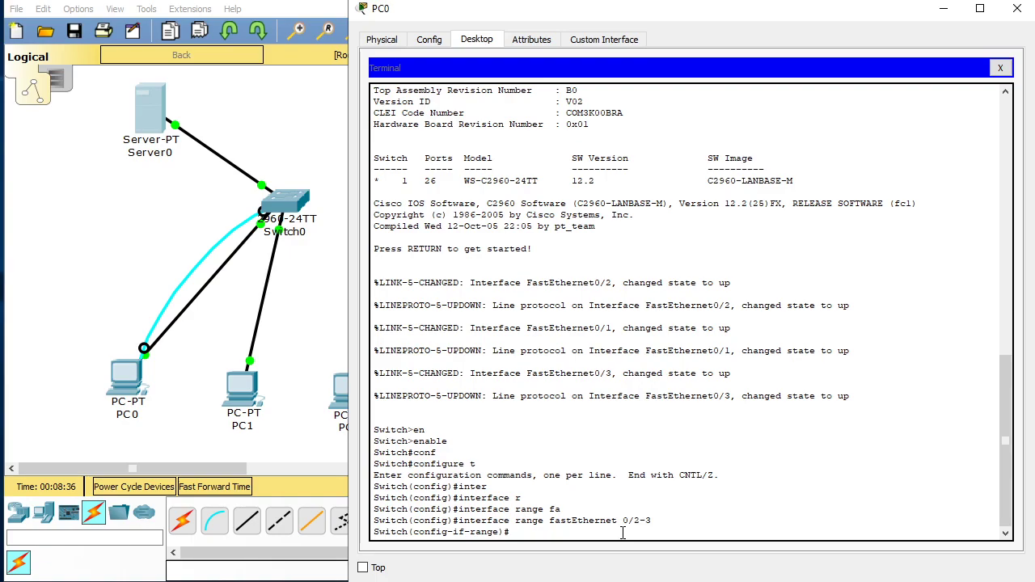
Step: Set the selected port range to access mode with switchport mode access
text(swi)
key(Tab)
text(mo)
key(Tab)
text(a)
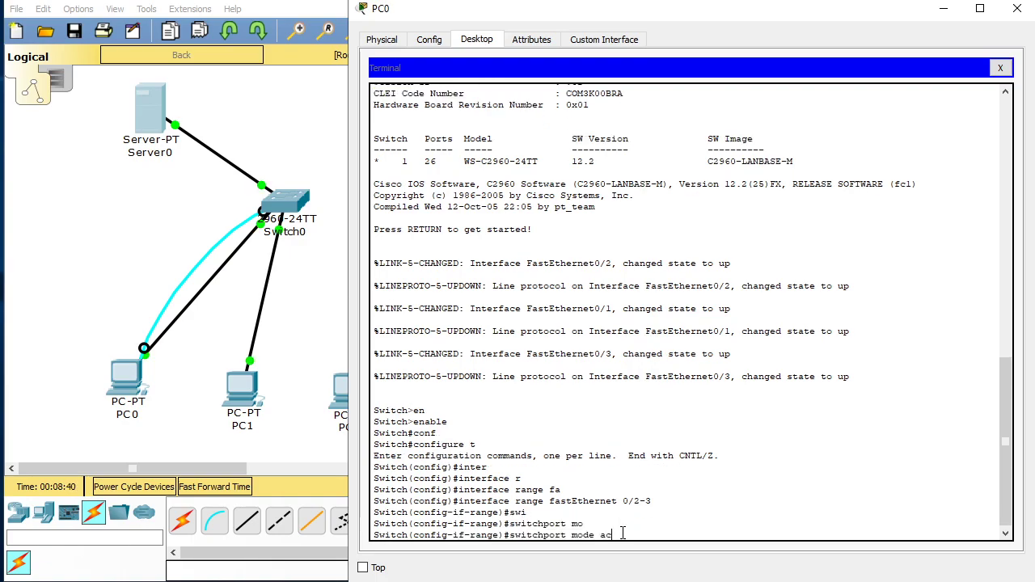
text(cc)
key(Tab)
key(Return)
Step: Enable port security on the selected port range with switchport port-security
text(swi)
key(Tab)
text(po)
key(Tab)
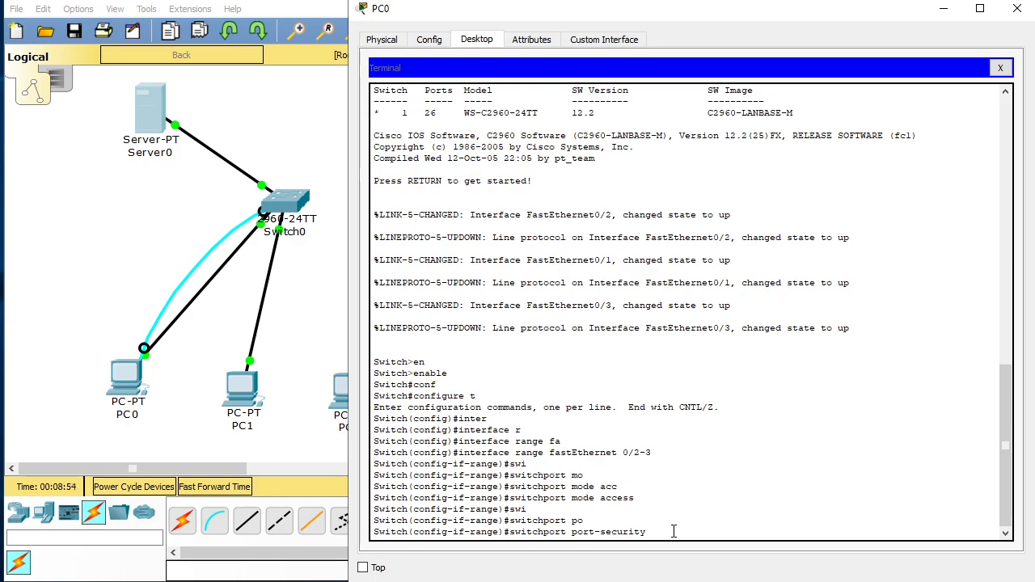
key(Return)
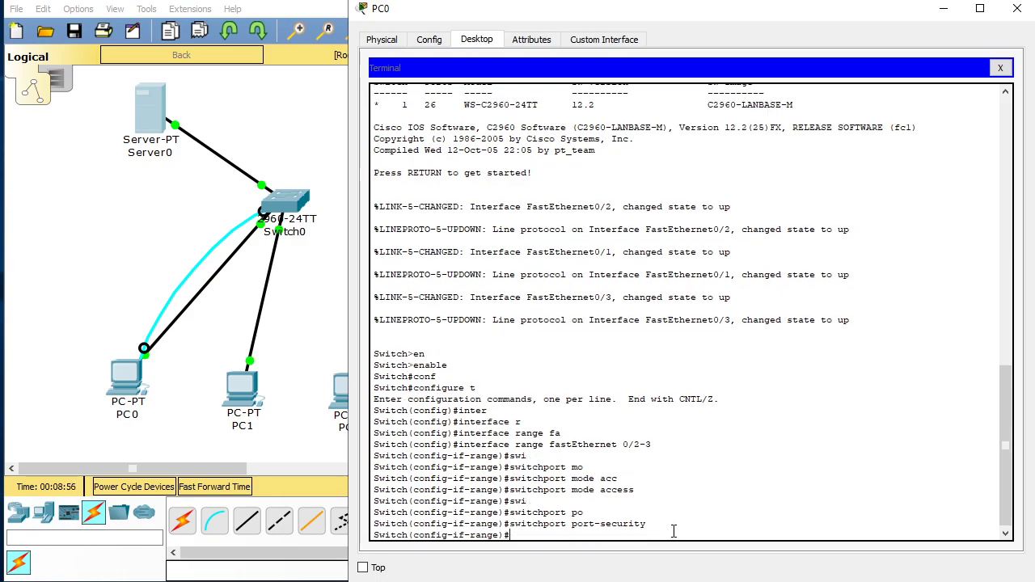
Step: List the options of switchport port-security and examine the maximum and violation entries
text(swi)
key(Tab)
text(po)
key(Tab)
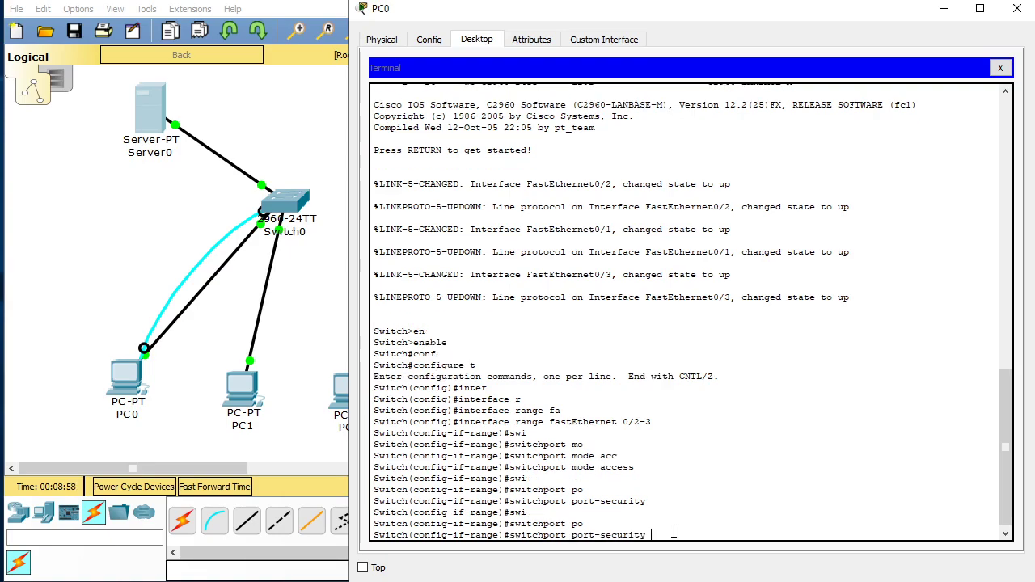
text(?)
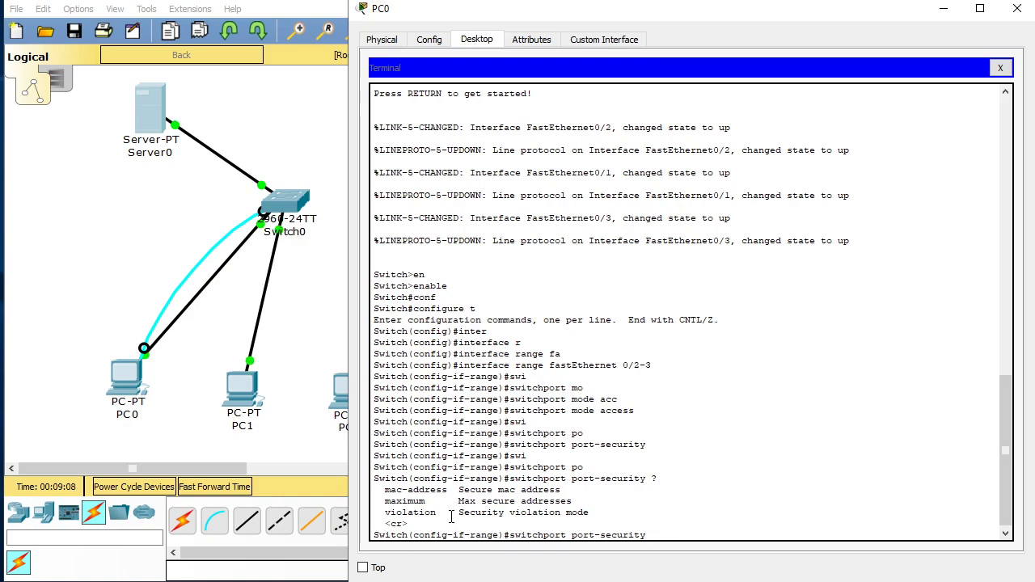
drag(426, 500, 386, 501)
click(432, 503)
drag(428, 502, 385, 507)
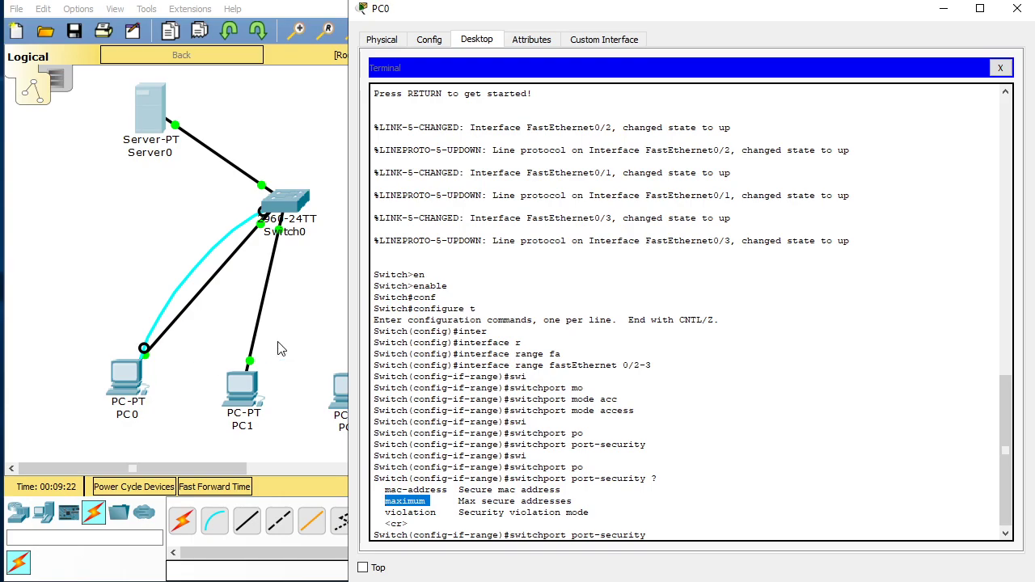
click(705, 536)
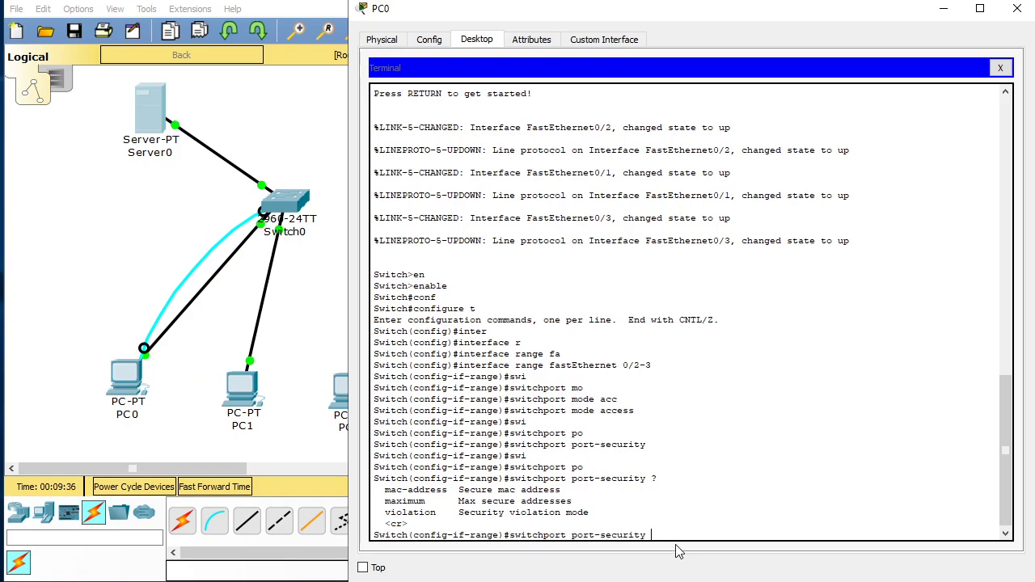
scroll(677, 536, down, 1)
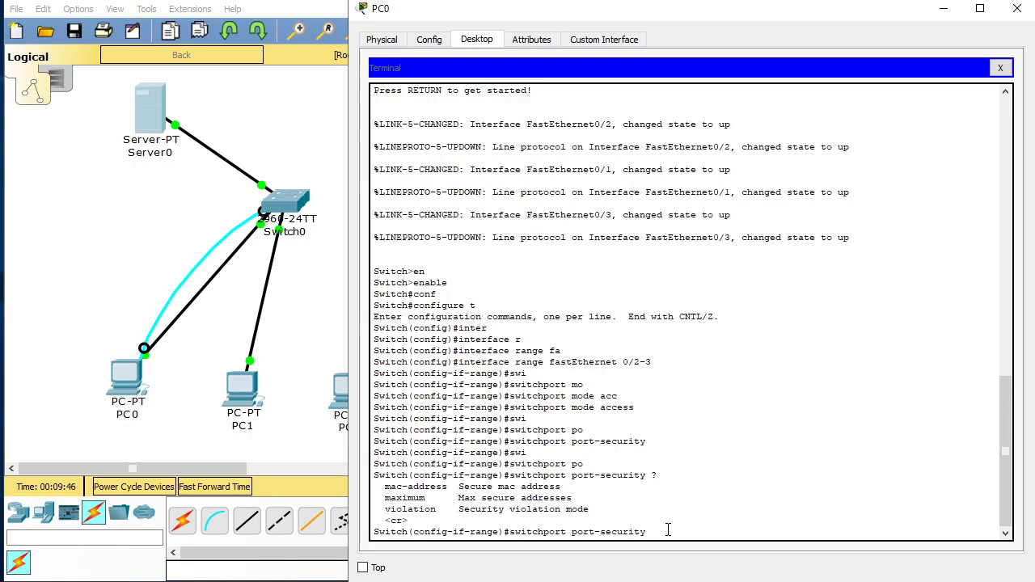
drag(427, 498, 396, 509)
click(667, 532)
Step: List and review the port-security violation modes, and set the violation mode to shutdown for the port range
text(vio)
key(Tab)
text(?)
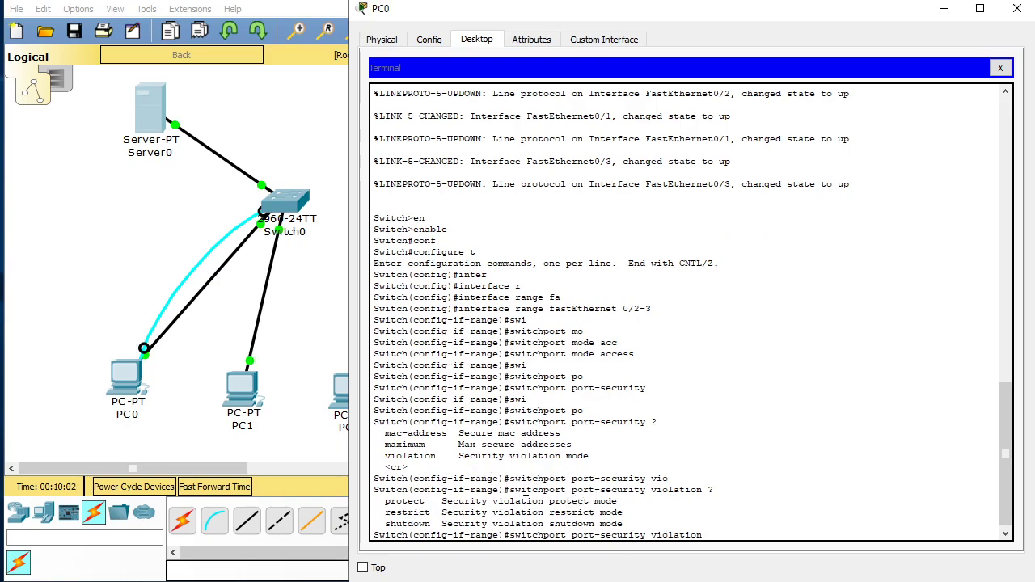
drag(426, 501, 385, 502)
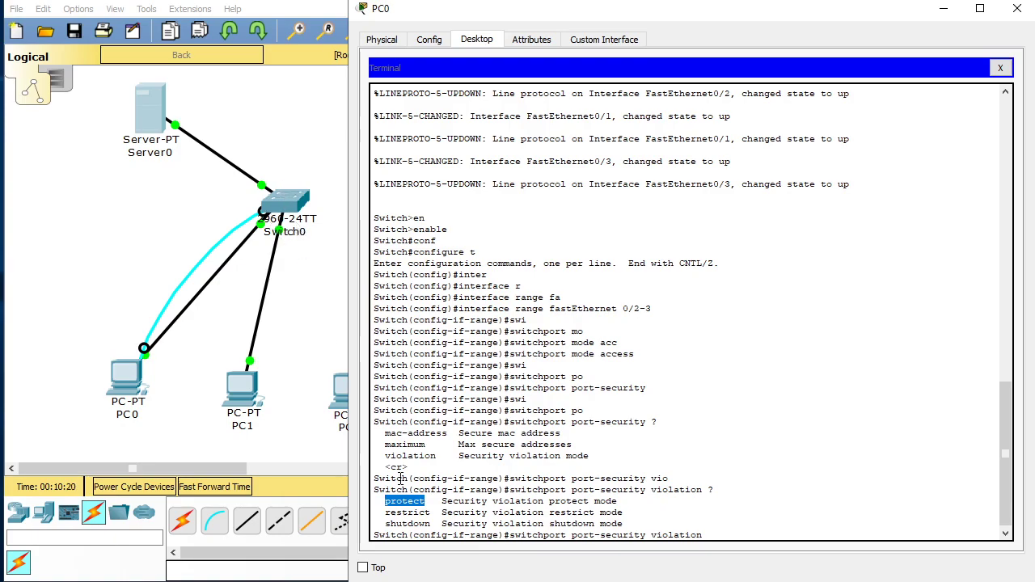
drag(431, 515, 385, 512)
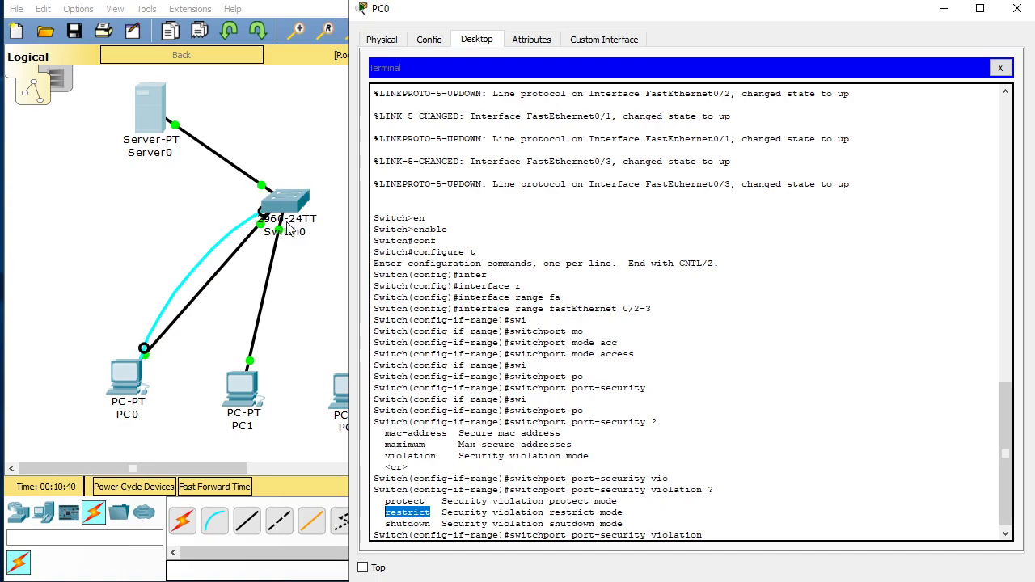
drag(624, 525, 385, 524)
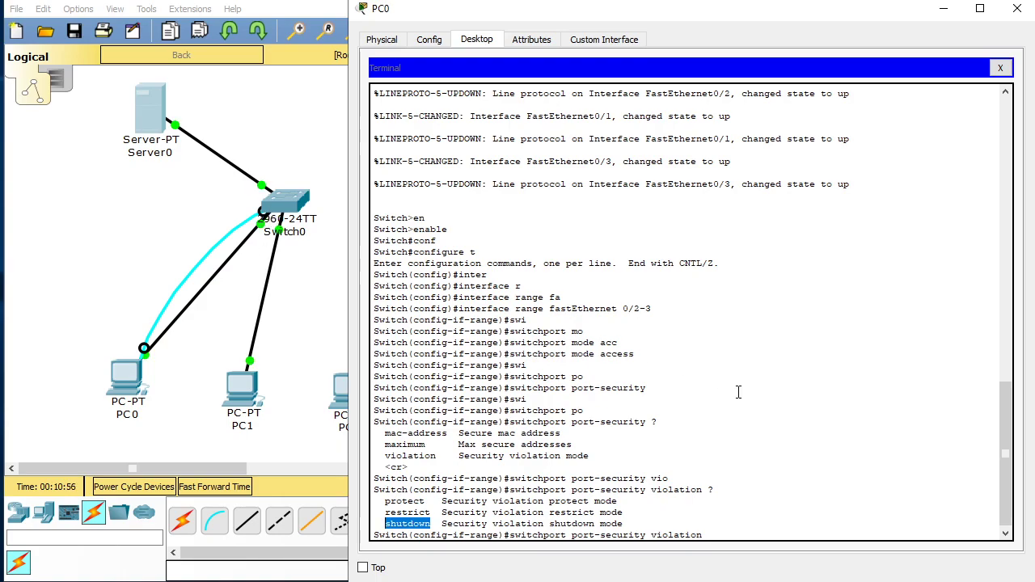
click(718, 537)
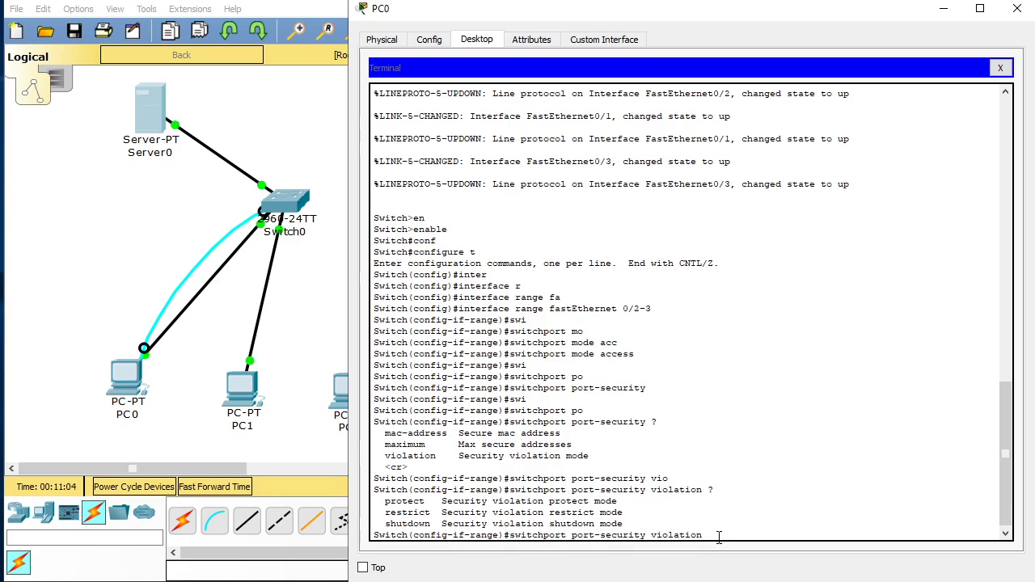
text(sh)
key(Tab)
key(Return)
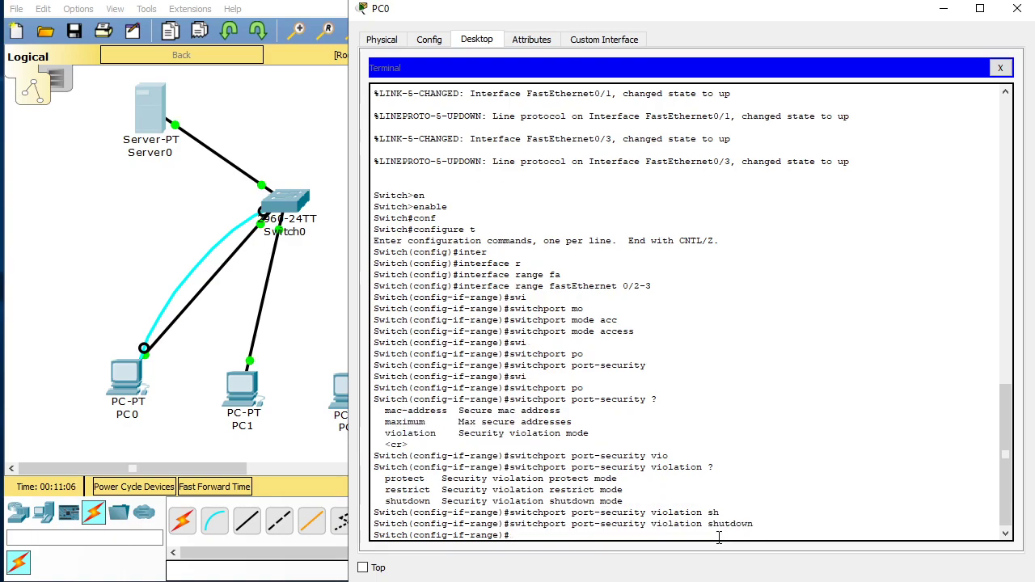
Step: Begin a switchport port-security mac-address command for the port range, leaving the address blank
text(swi)
key(Tab)
text(por)
key(Tab)
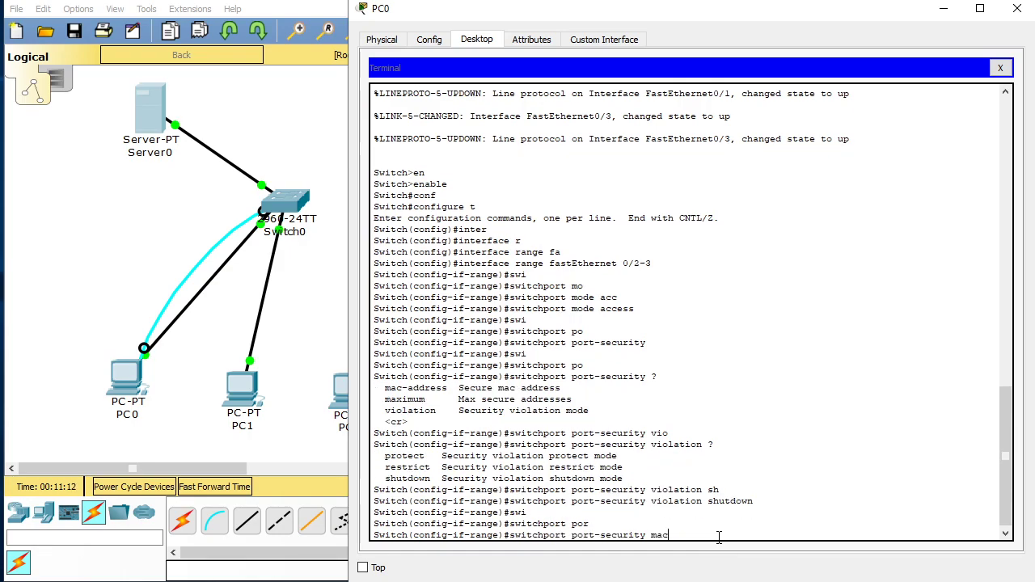
text(mac)
key(Tab)
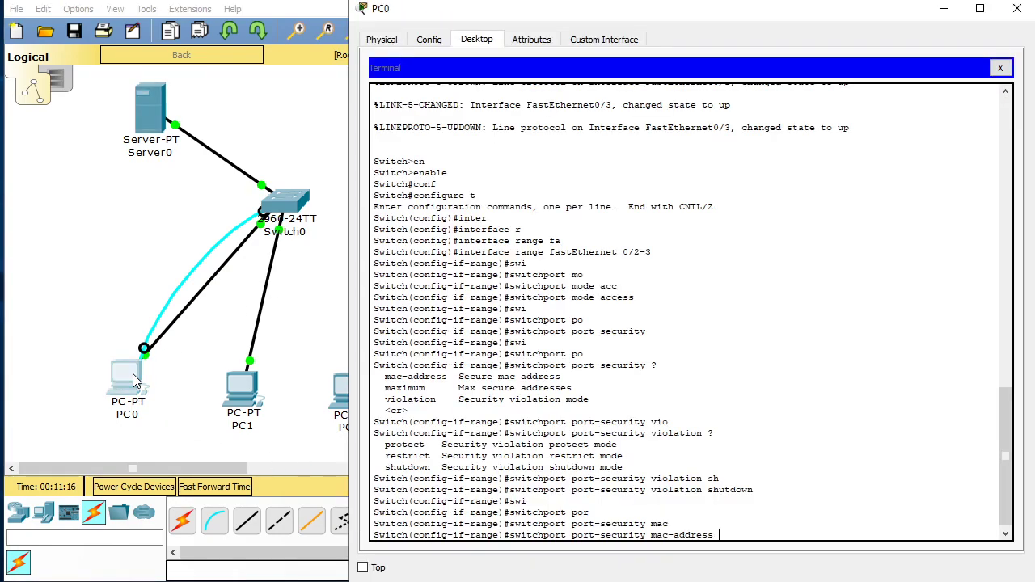
Step: Copy PC0's MAC address from its FastEthernet0 interface settings
click(428, 42)
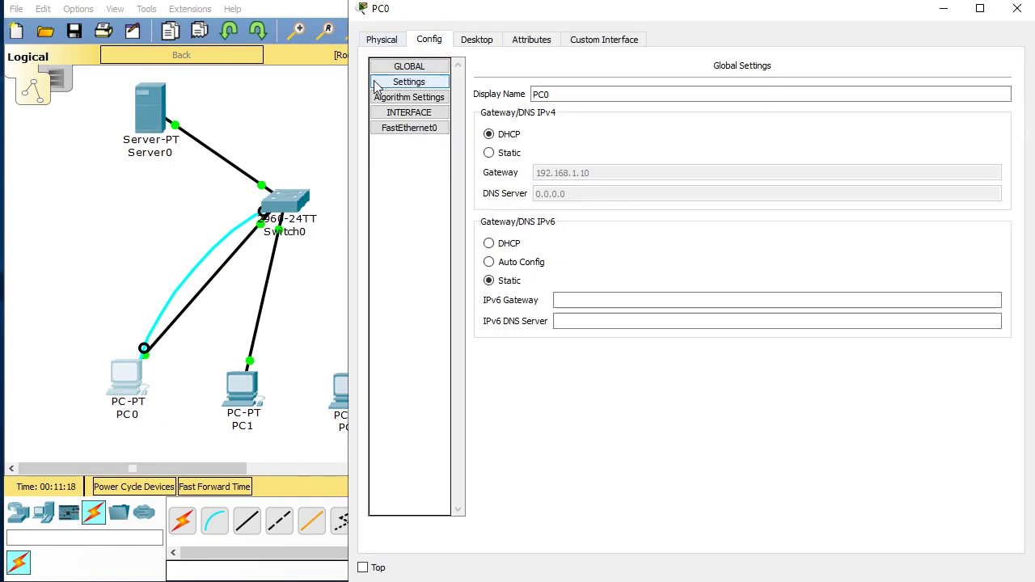
click(396, 127)
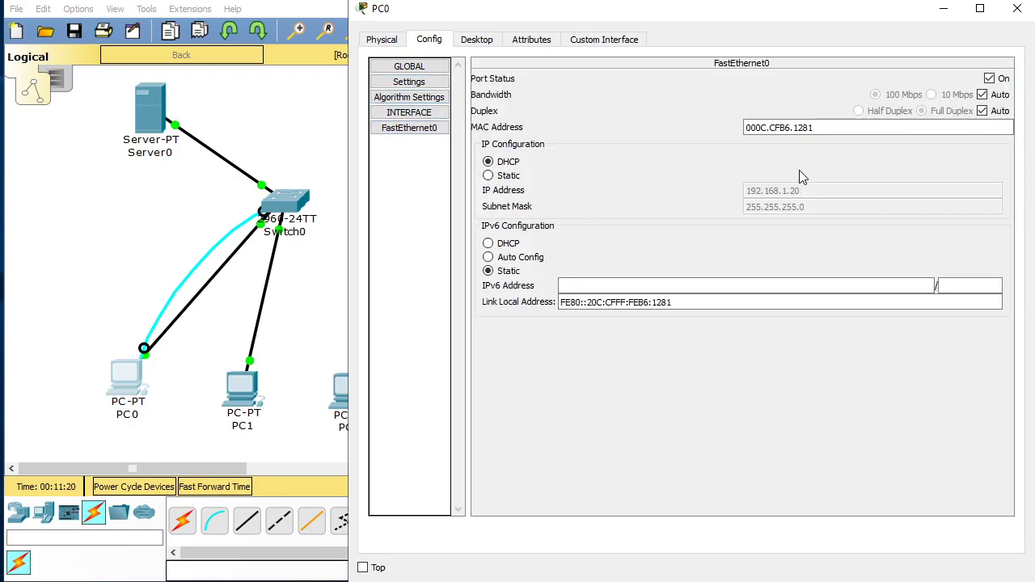
drag(823, 129, 735, 129)
right_click(772, 129)
click(809, 201)
Step: Return to PC0's terminal and complete the port-security command with PC0's copied MAC address, 000C.CFB6.1281
click(538, 47)
click(488, 46)
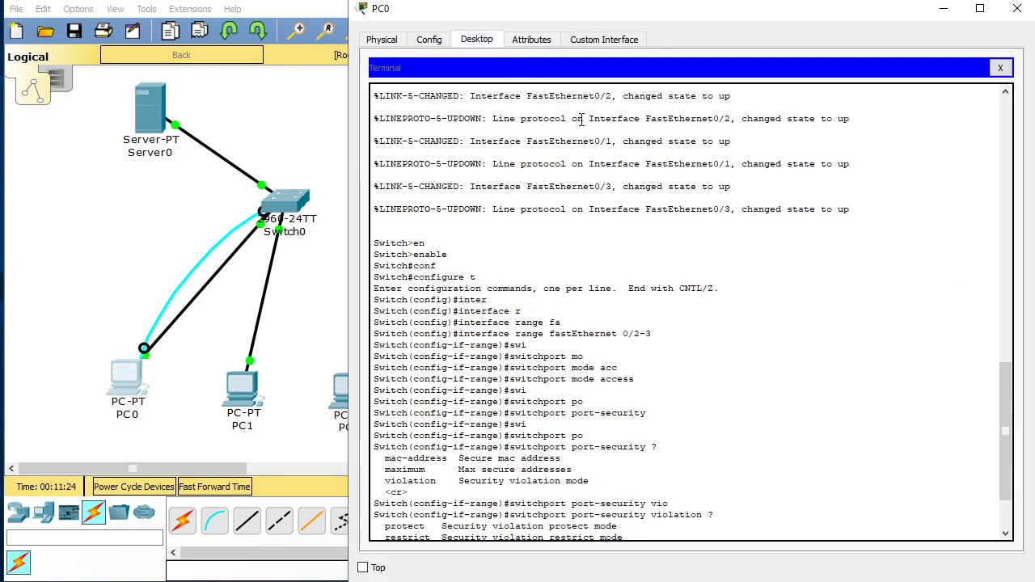
right_click(744, 536)
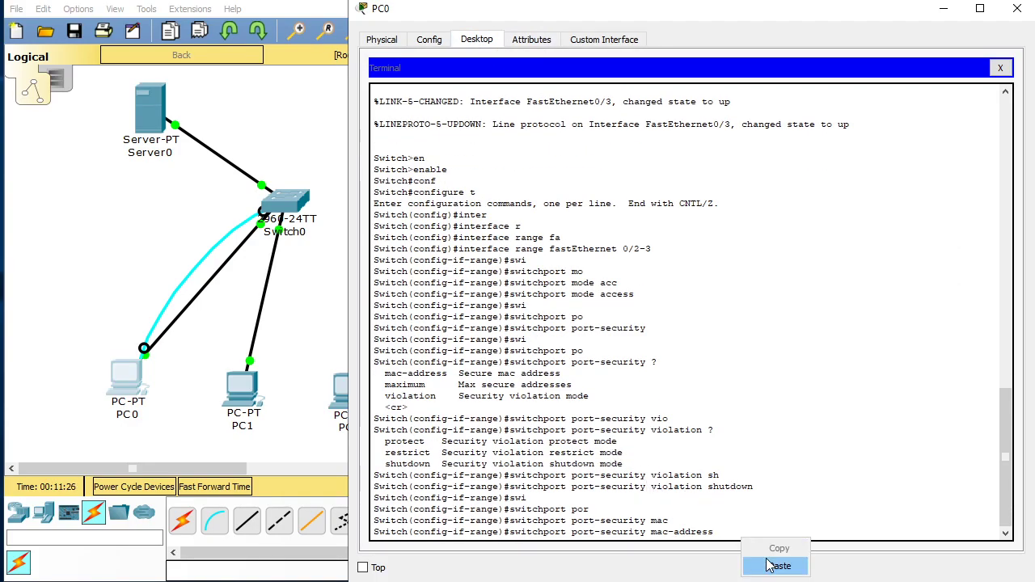
click(770, 566)
key(Return)
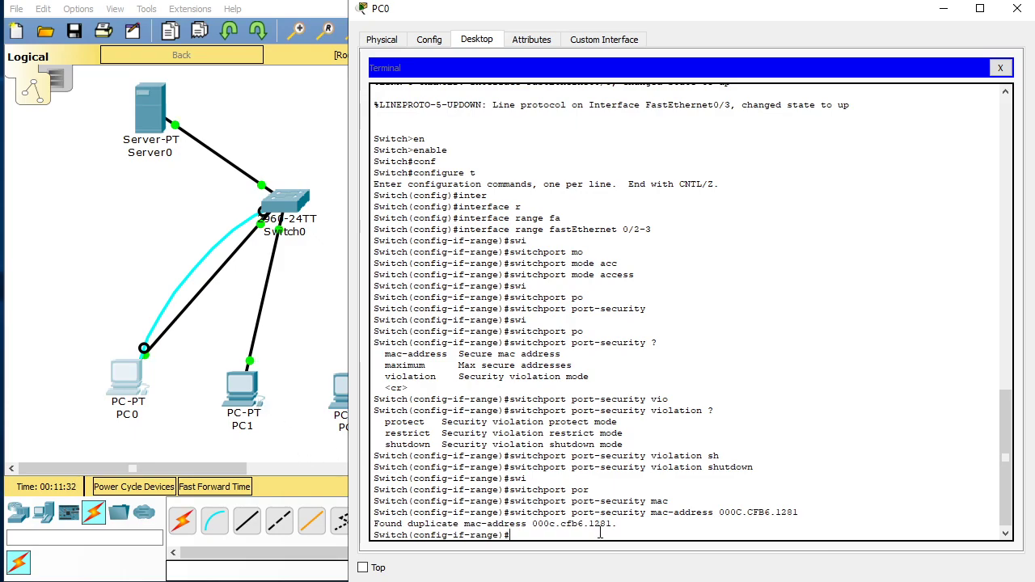
Step: Copy PC1's MAC address from its FastEthernet0 interface settings and close PC1's window
click(250, 398)
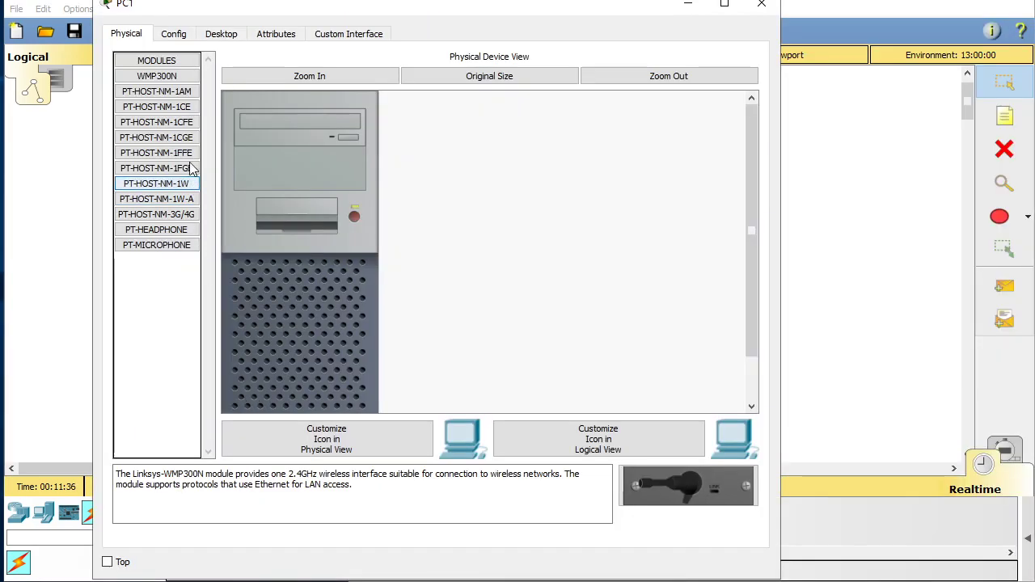
click(166, 38)
click(169, 122)
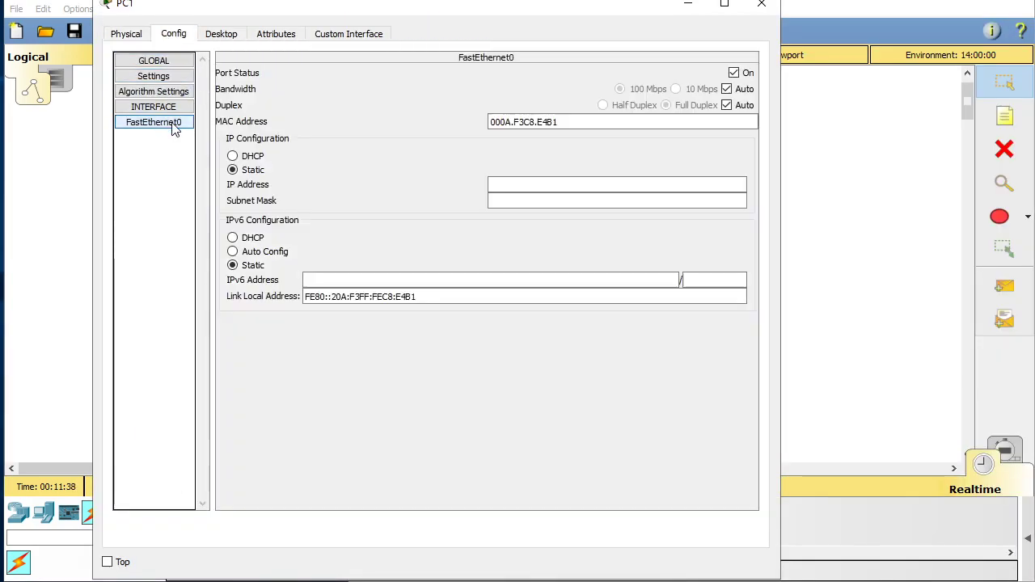
drag(558, 123, 490, 122)
right_click(503, 121)
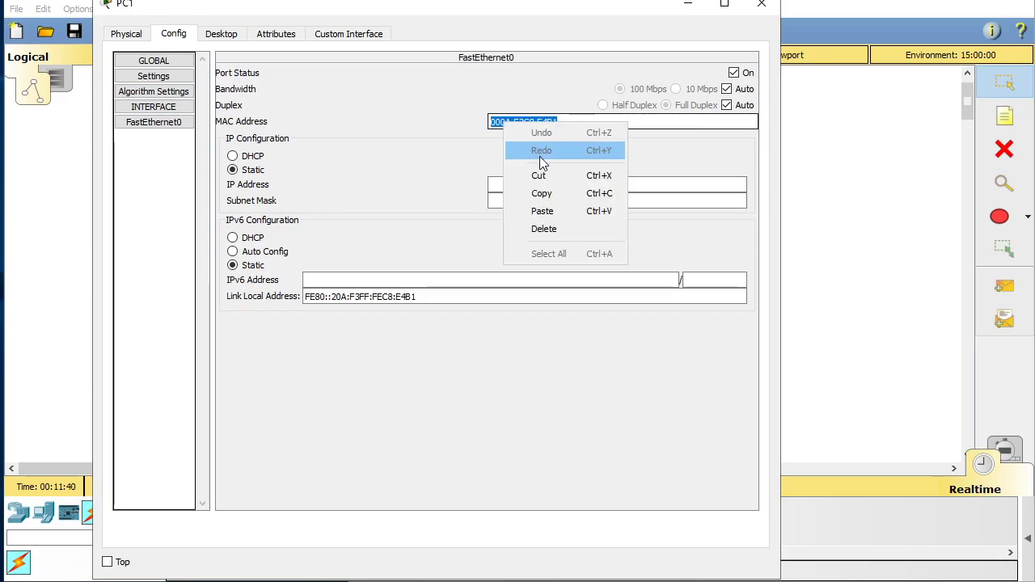
click(535, 189)
click(761, 9)
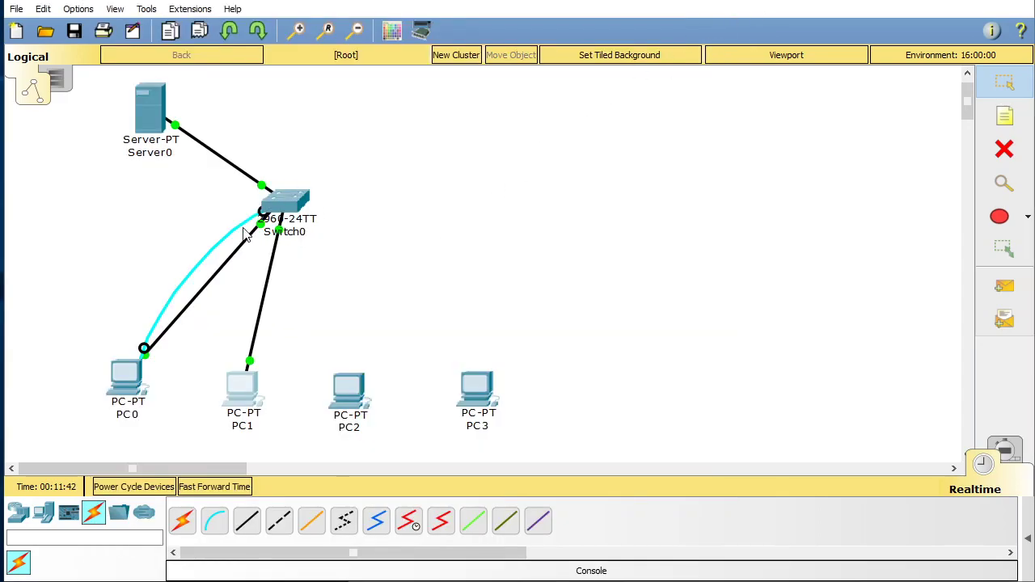
Step: Reuse the port-security mac-address command in PC0's terminal, replacing the address with PC1's 000A.F3C8.E4B1, and run it
click(136, 372)
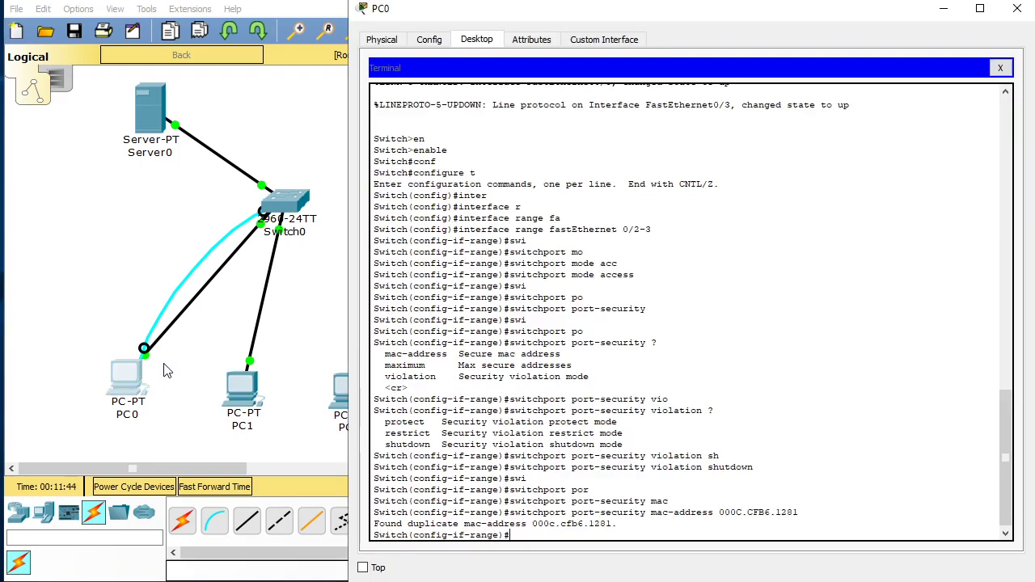
key(Up)
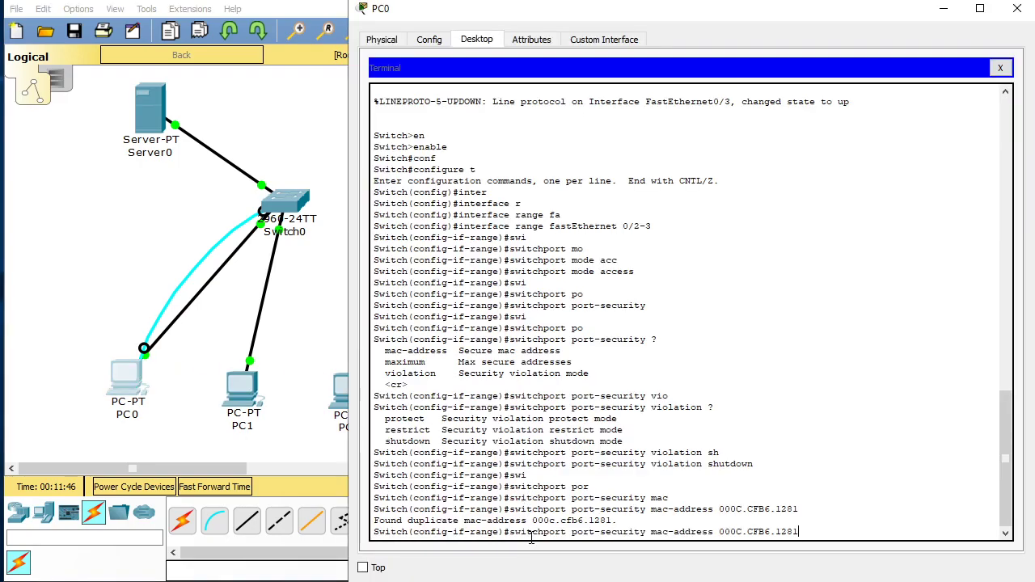
key(BackSpace)
key(BackSpace)
key(BackSpace)
key(BackSpace)
key(BackSpace)
key(BackSpace)
key(BackSpace)
key(BackSpace)
key(BackSpace)
key(BackSpace)
key(BackSpace)
key(BackSpace)
key(BackSpace)
right_click(743, 531)
click(781, 557)
key(Return)
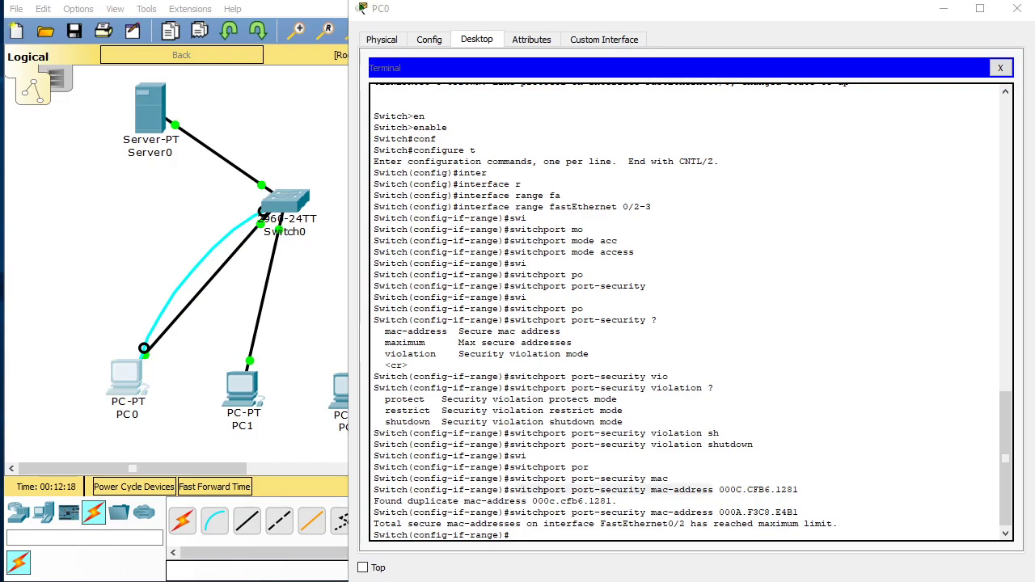
Step: Exit interface range and global configuration modes back to the switch's privileged mode
click(541, 553)
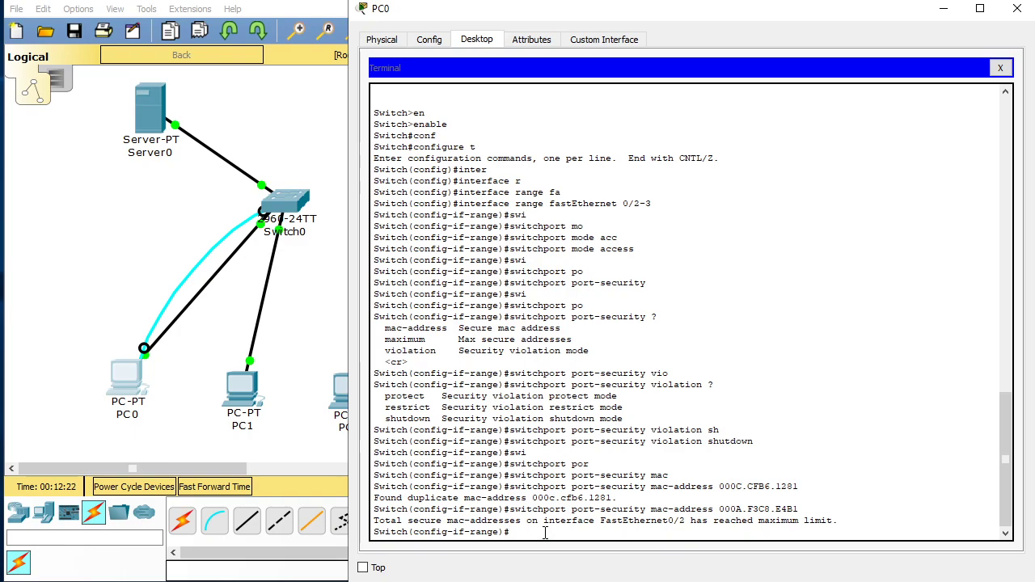
key(Tab)
key(Return)
text(exi)
key(Tab)
key(Return)
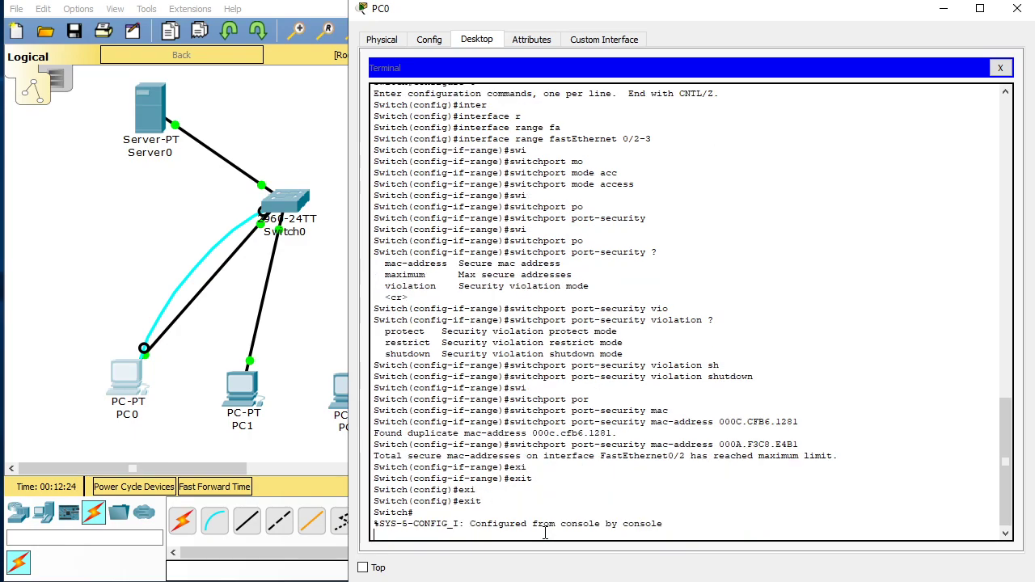
Step: Save the switch configuration with wr and display the port-security summary with show port-security
text(wr)
key(Return)
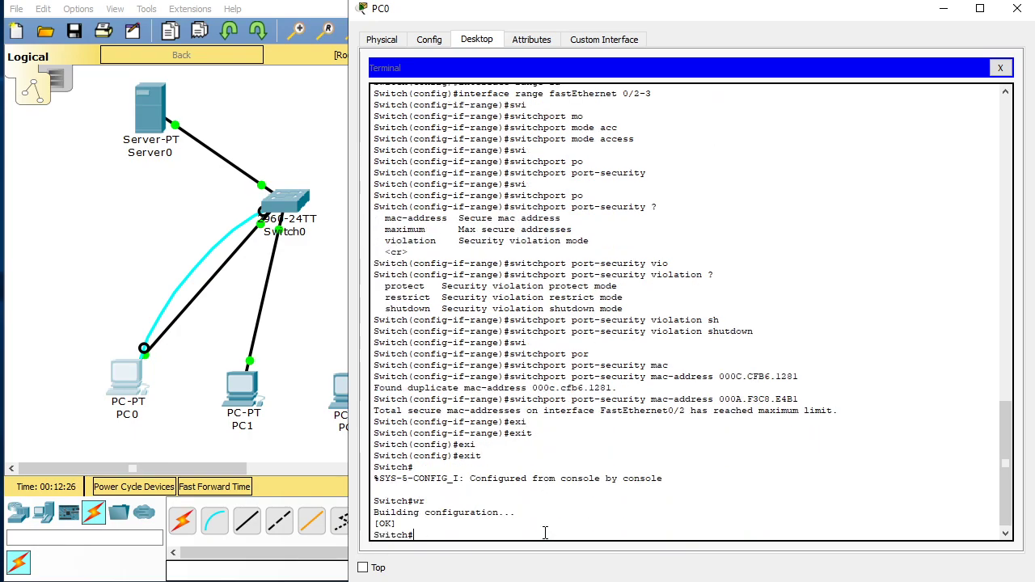
text(sh)
key(Tab)
text(po)
key(Tab)
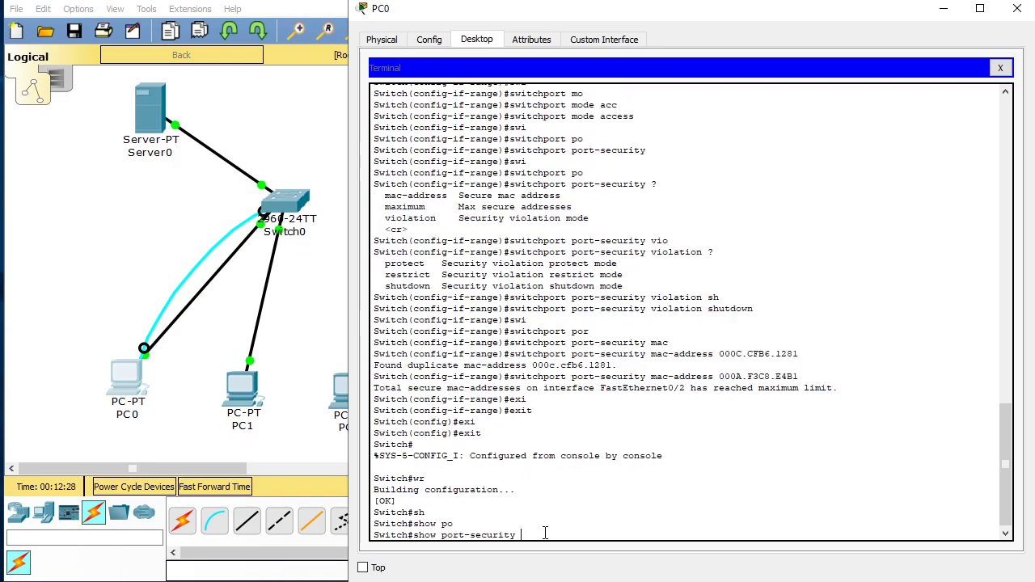
key(Return)
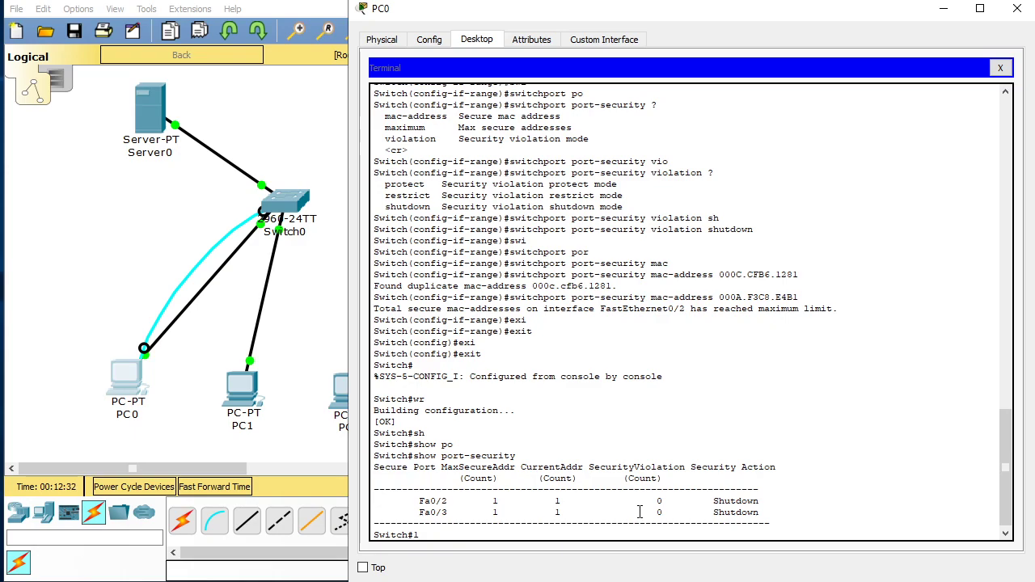
Step: Display the switch's secure MAC address table with show port-security address
key(Up)
text(add)
key(Tab)
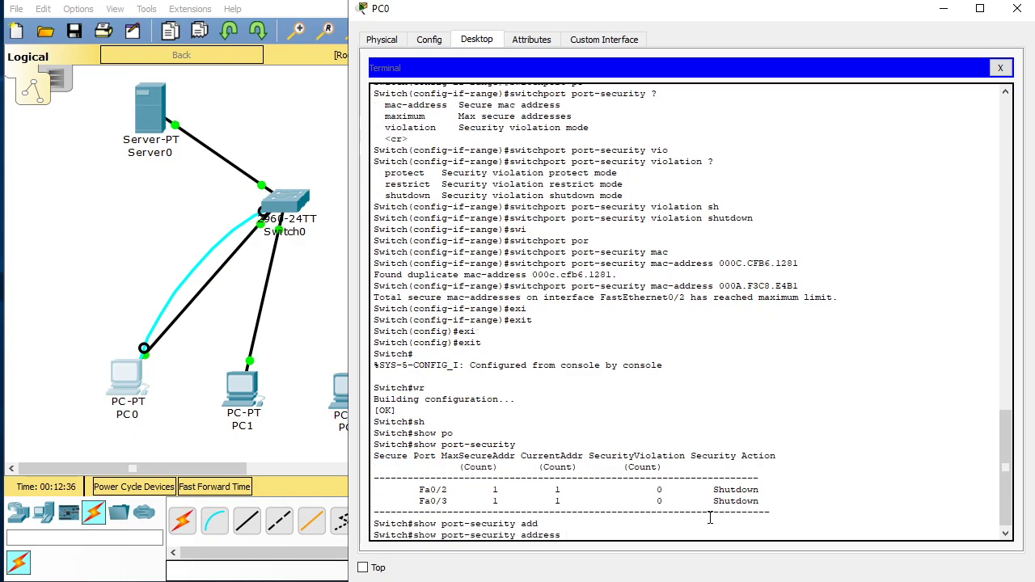
key(Return)
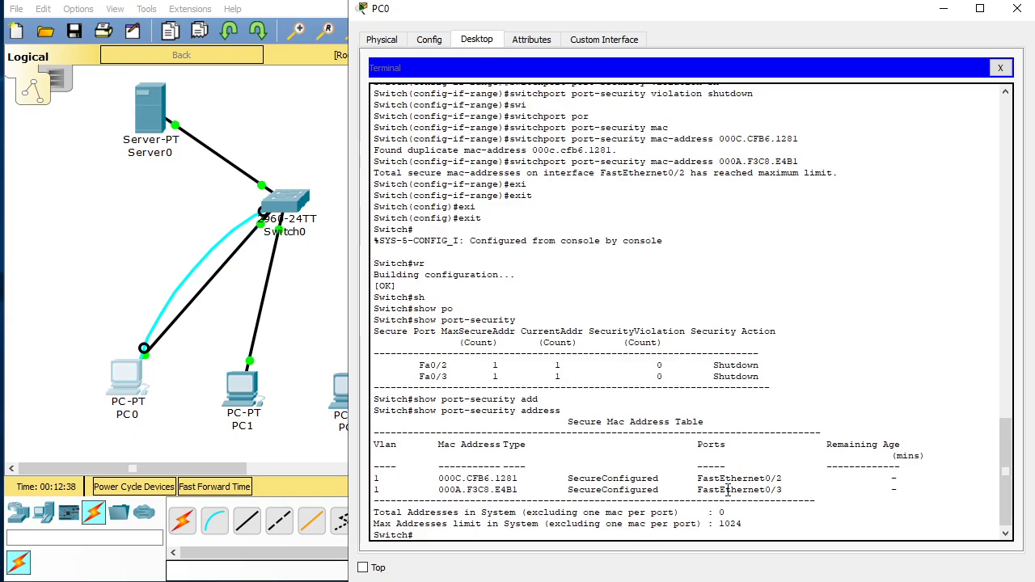
Step: Examine the Fa0/2 and Fa0/3 rows of the port-security summary and their entries in the secure MAC address table
drag(761, 380, 414, 365)
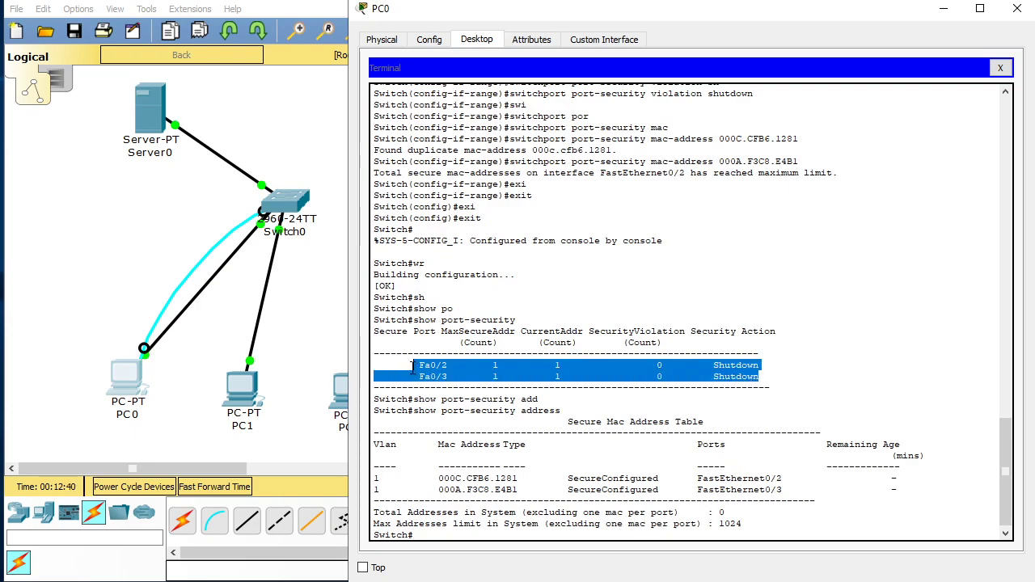
click(717, 371)
drag(714, 369, 359, 320)
click(553, 375)
drag(780, 490, 361, 412)
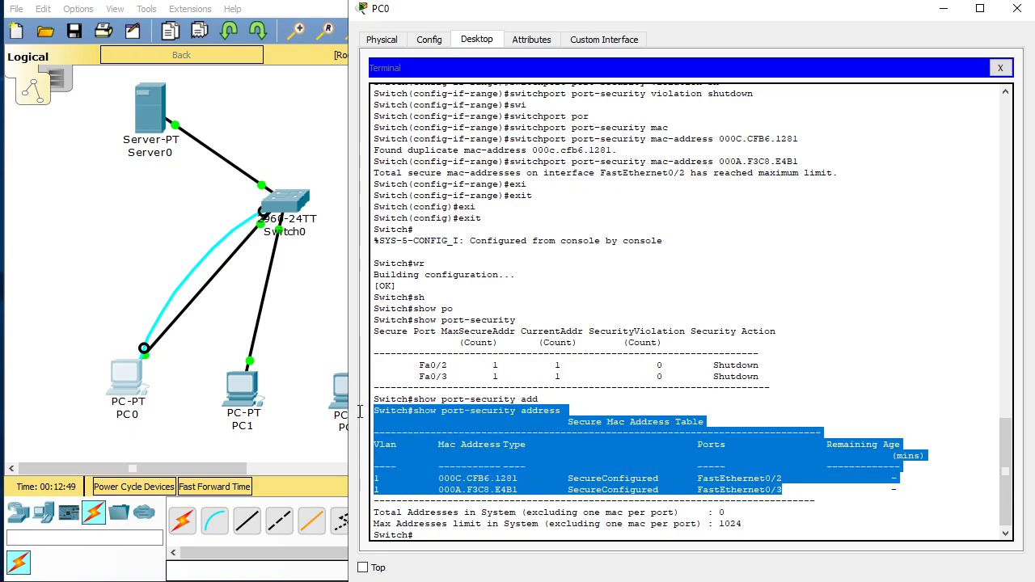
click(462, 475)
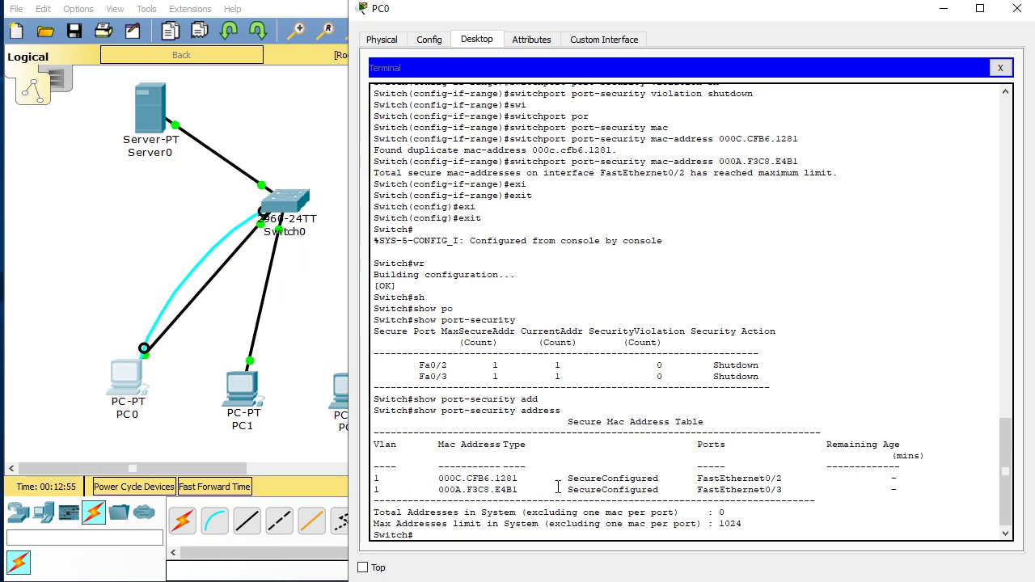
drag(567, 489, 377, 467)
drag(758, 377, 376, 352)
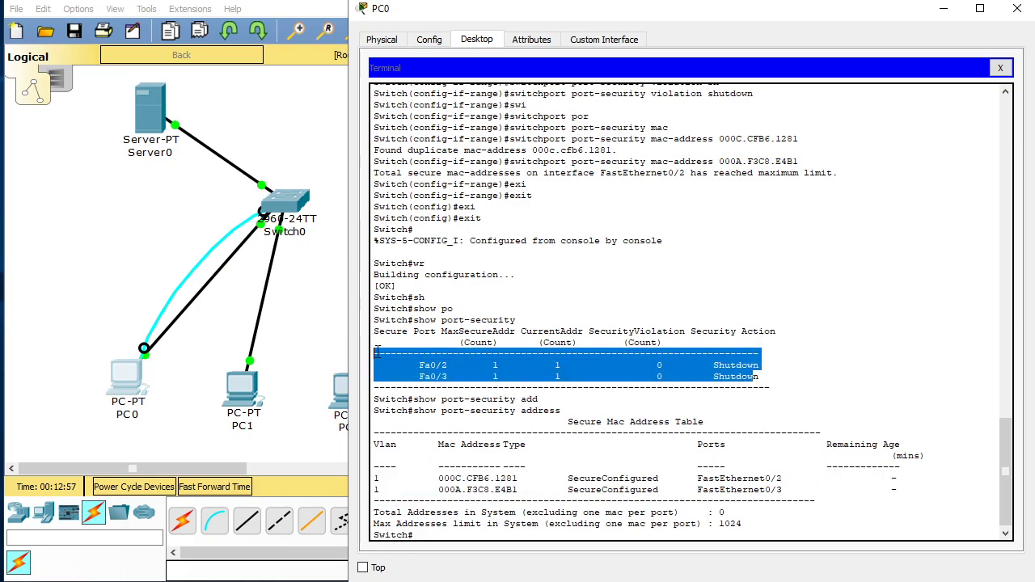
Step: Return to the workspace and delete the cable between Switch0 and PC1
click(273, 446)
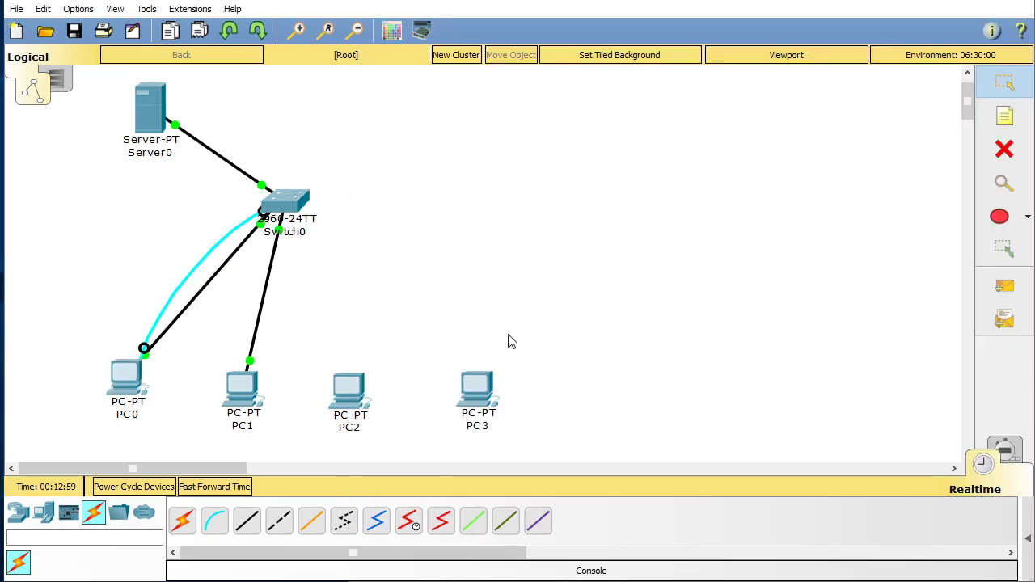
click(1007, 152)
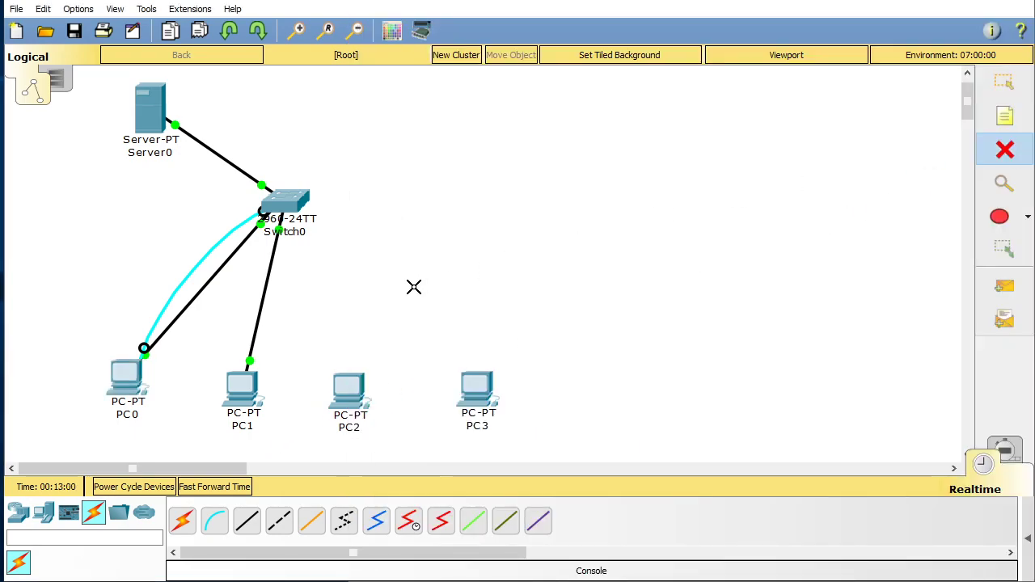
click(269, 288)
click(1003, 81)
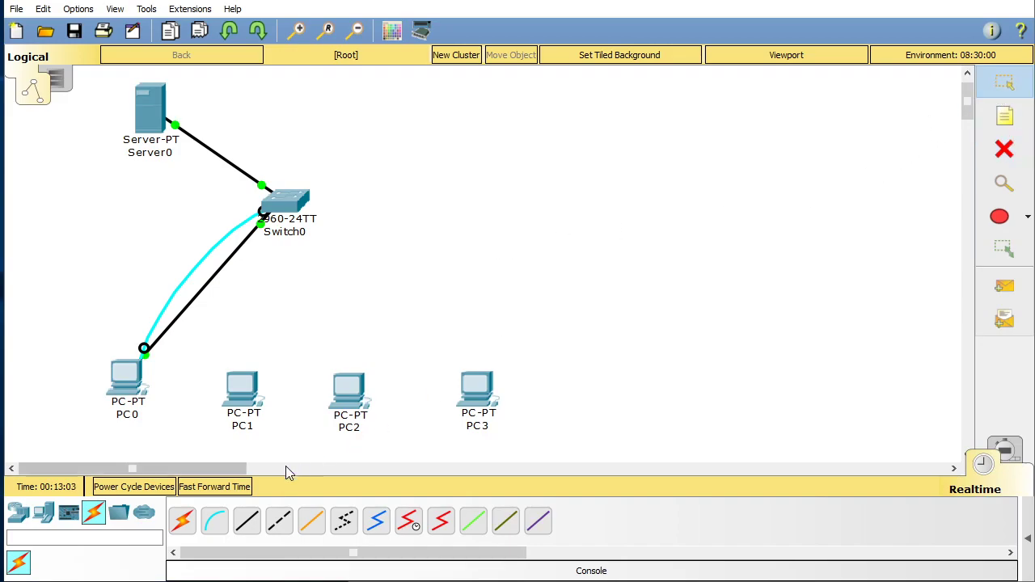
Step: Connect Switch0's FastEthernet0/3 port to PC2 with a copper straight-through cable
click(245, 522)
click(284, 202)
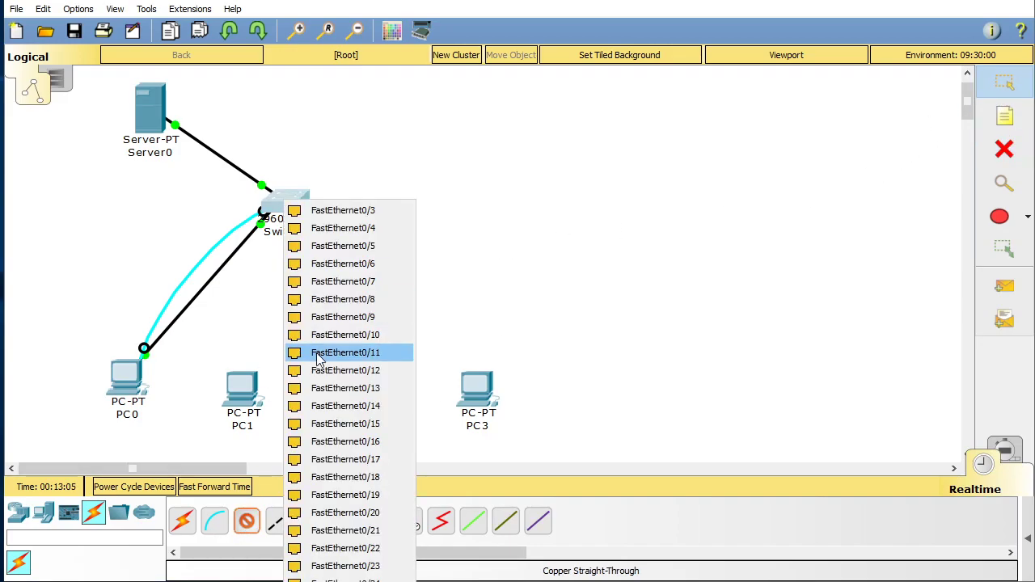
click(338, 212)
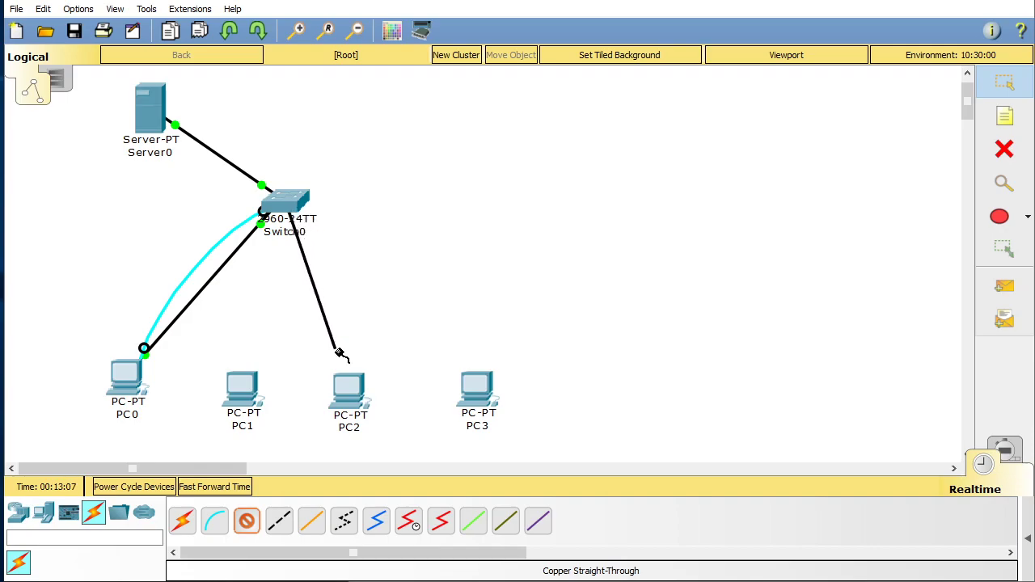
click(346, 396)
click(390, 460)
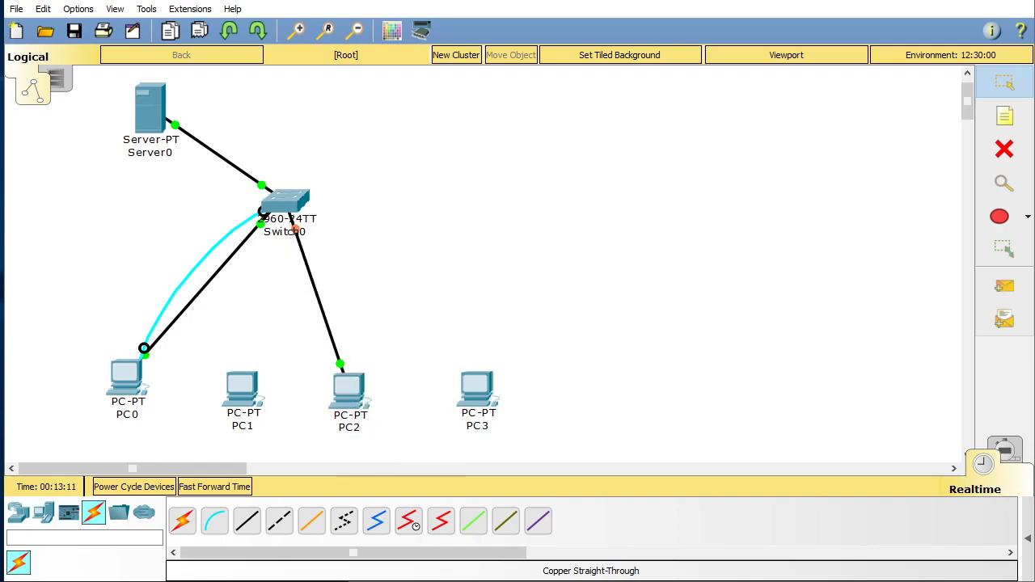
Step: Reopen PC0's terminal and rerun show port-security and show port-security address
click(123, 378)
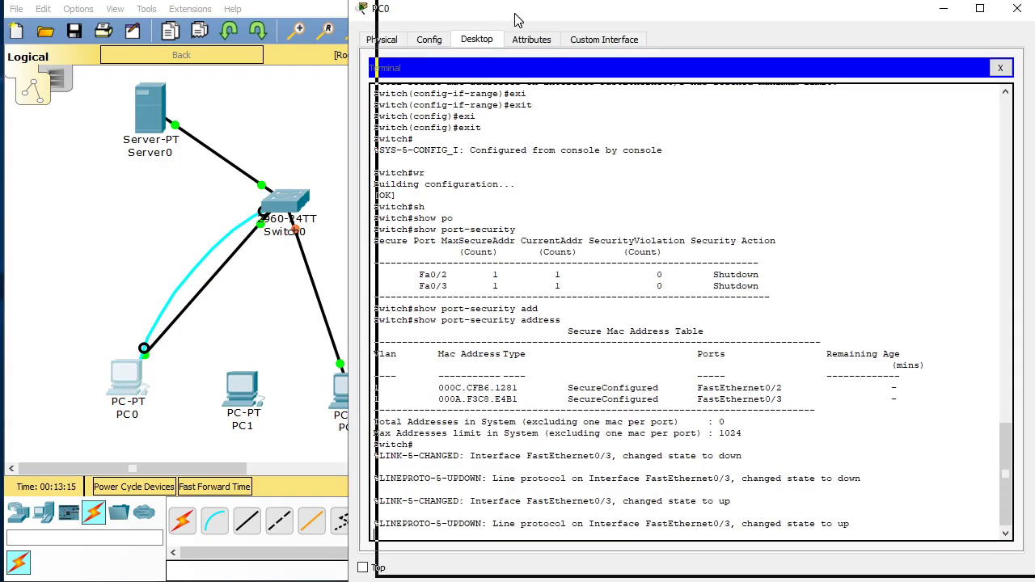
drag(488, 19, 516, 12)
click(606, 522)
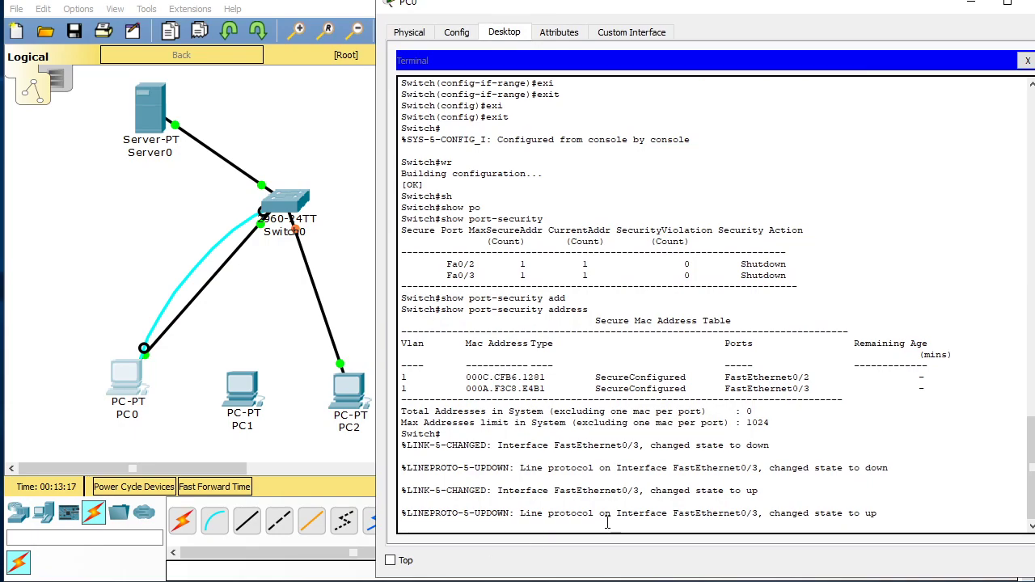
key(Return)
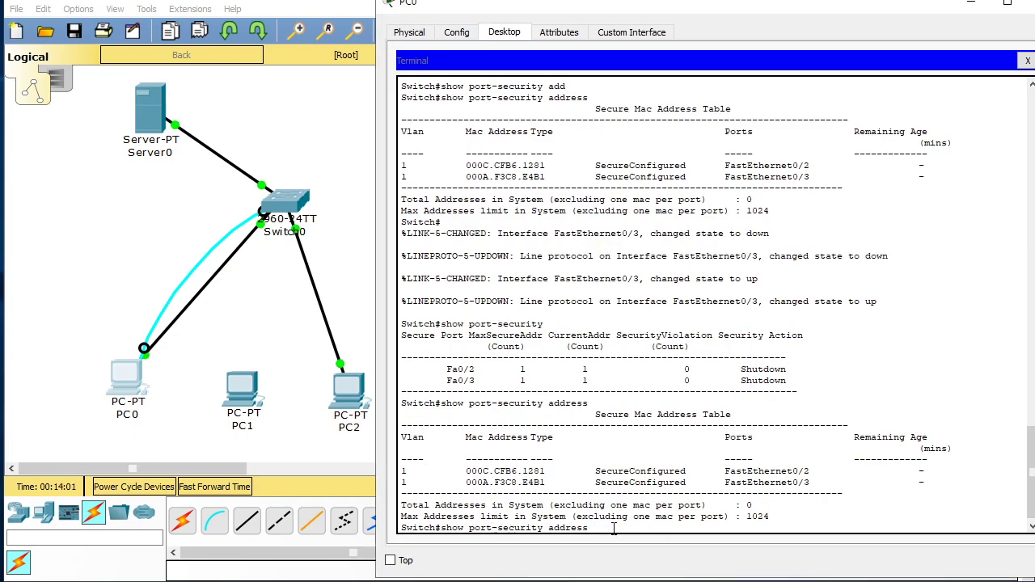
Step: Try to display a single port's security details with show port-security interface 0/3
key(BackSpace)
key(BackSpace)
key(BackSpace)
key(BackSpace)
key(BackSpace)
key(BackSpace)
key(BackSpace)
text(inr?)
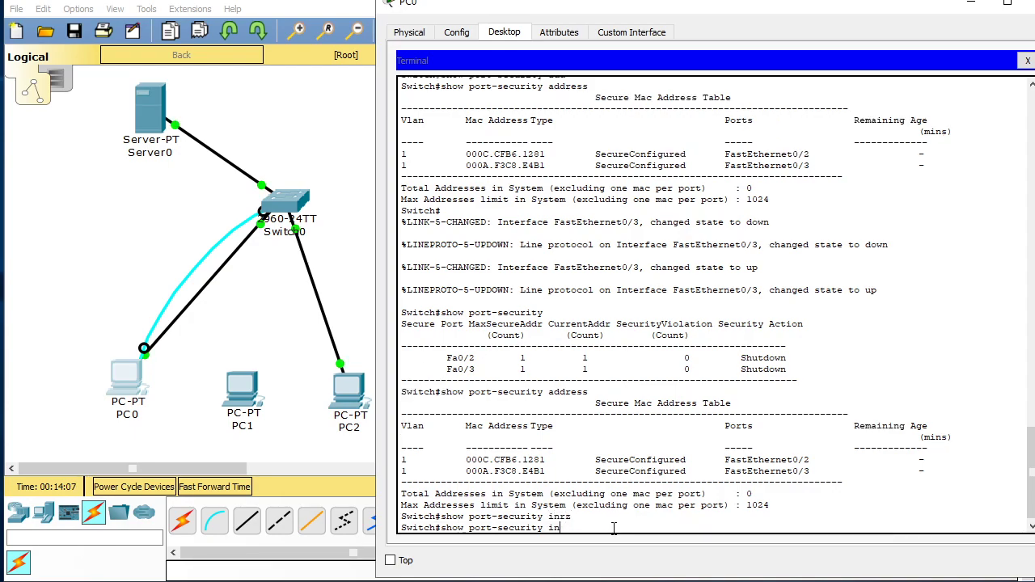
key(Tab)
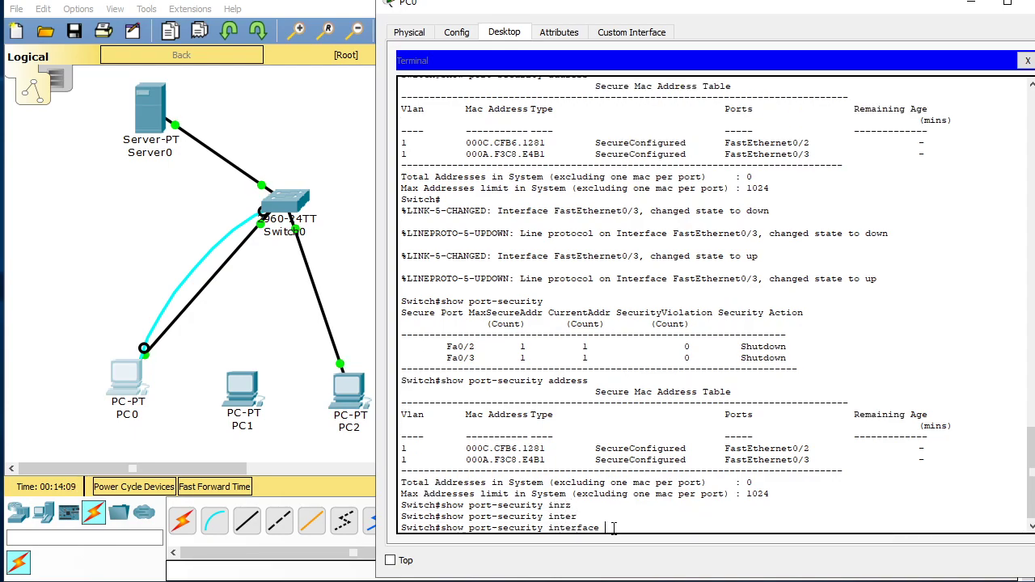
key(Return)
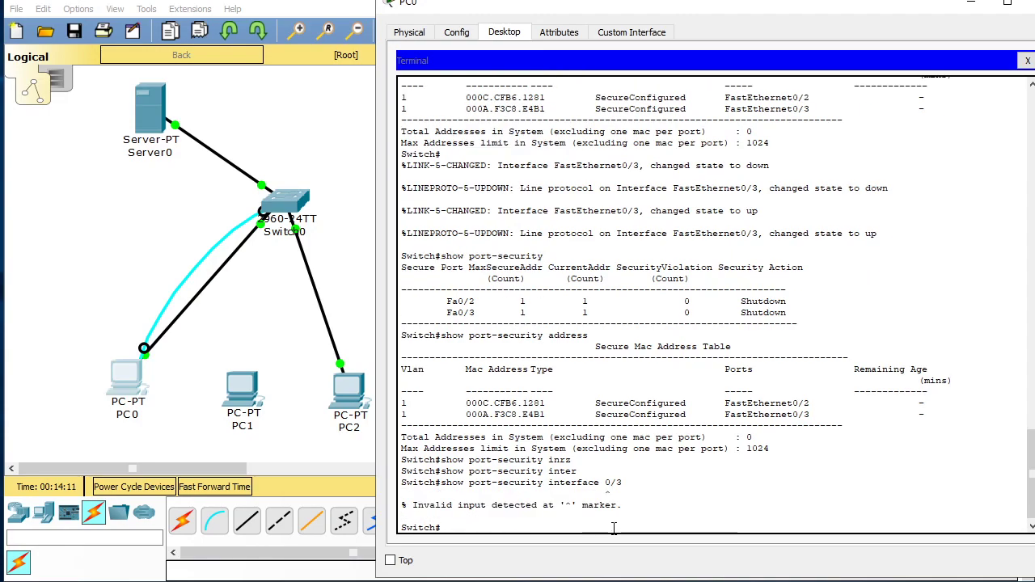
Step: Correct the command to show port-security interface fastEthernet 0/3 and run it
key(Up)
key(BackSpace)
key(BackSpace)
key(BackSpace)
key(BackSpace)
key(BackSpace)
key(BackSpace)
key(BackSpace)
key(BackSpace)
key(BackSpace)
key(BackSpace)
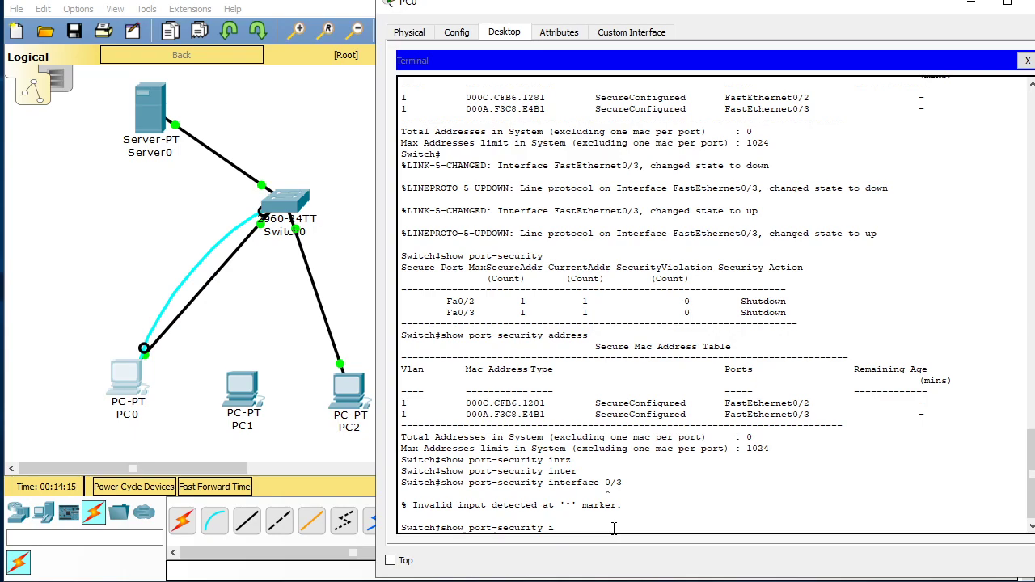
text(in)
key(Tab)
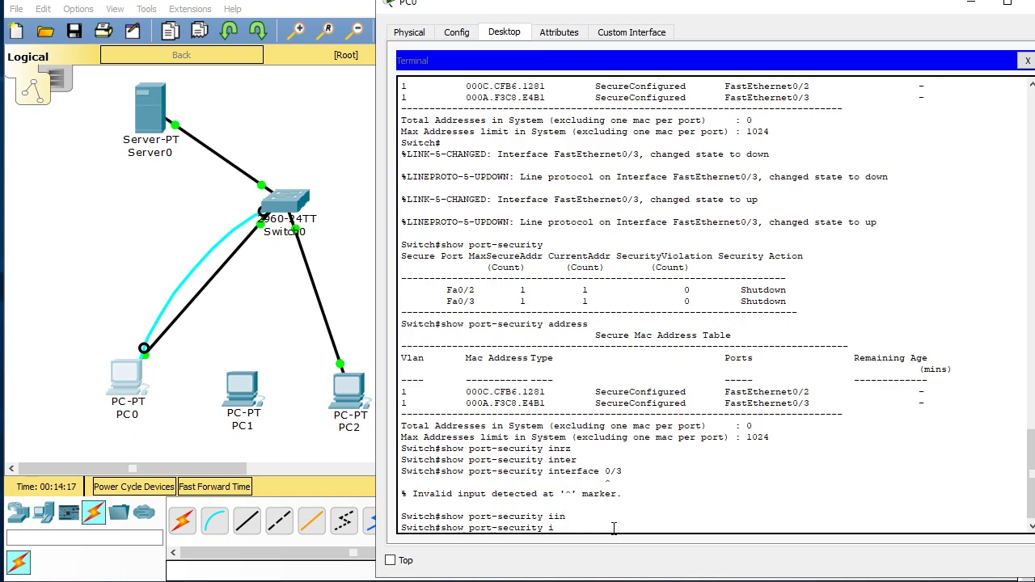
text(nt)
key(Tab)
text(fa)
key(Tab)
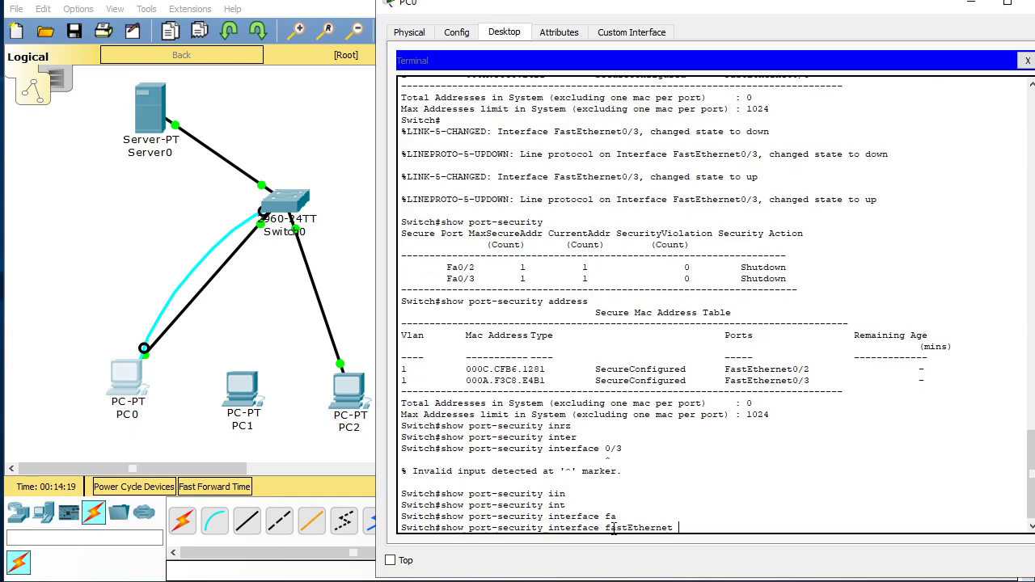
text(0/3)
key(Return)
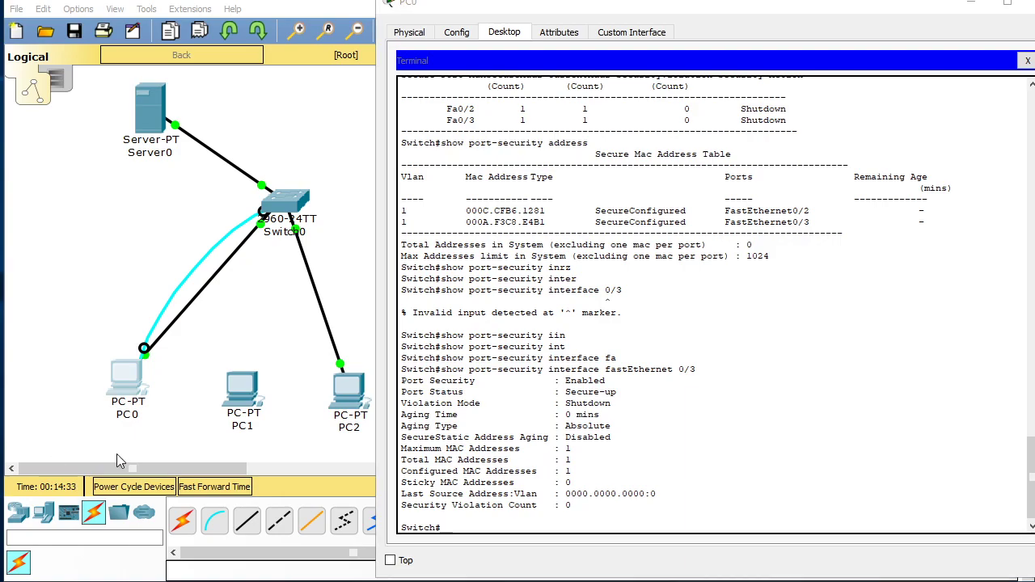
Step: Request an IP address by DHCP in PC2's IP Configuration, then close PC2's window
click(353, 402)
click(352, 402)
click(218, 34)
click(185, 34)
click(216, 36)
click(154, 109)
click(145, 107)
drag(397, 12, 594, 36)
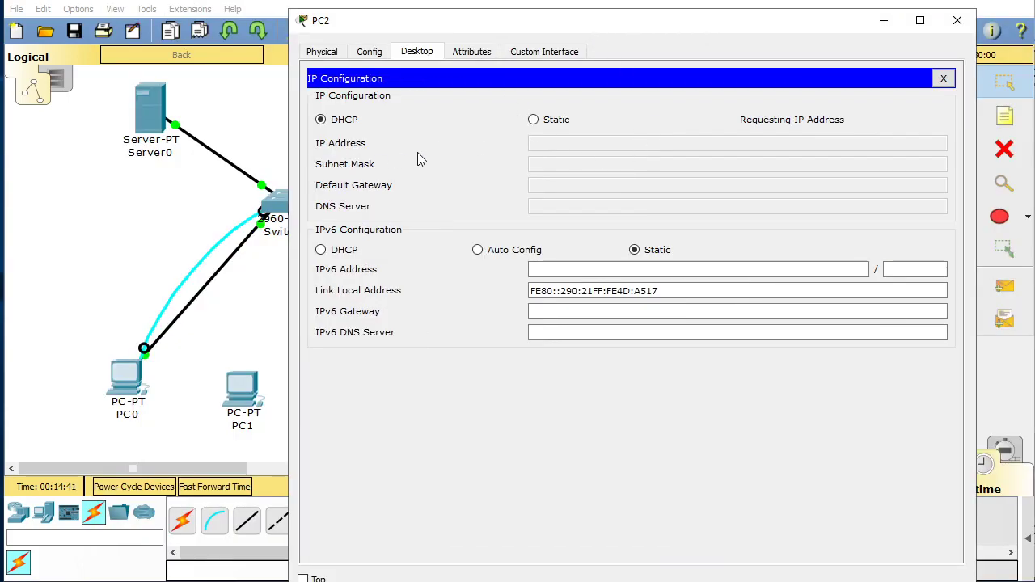
click(957, 20)
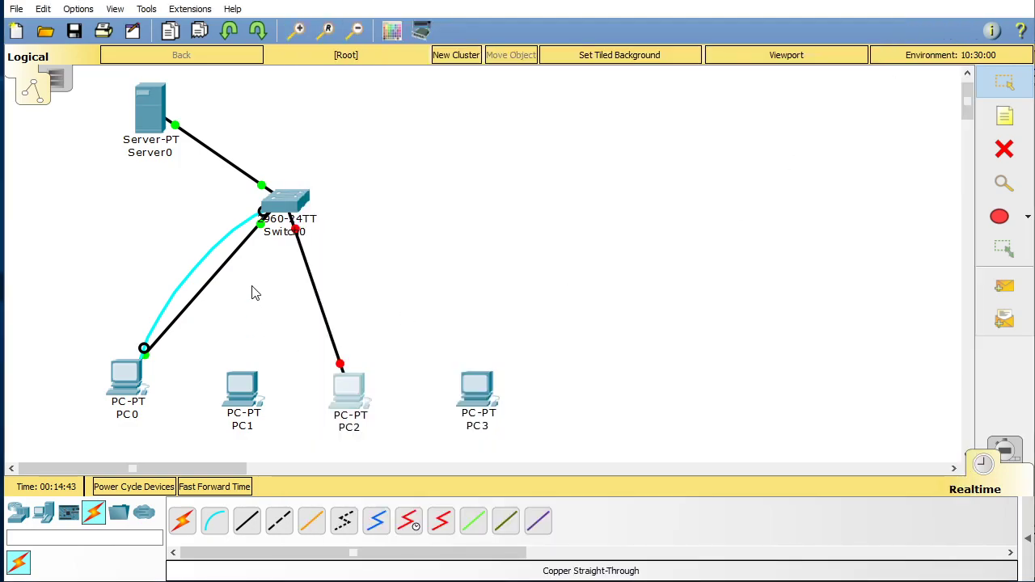
Step: Rerun show port-security in PC0's terminal and examine the violation count and security action for Fa0/3
click(125, 391)
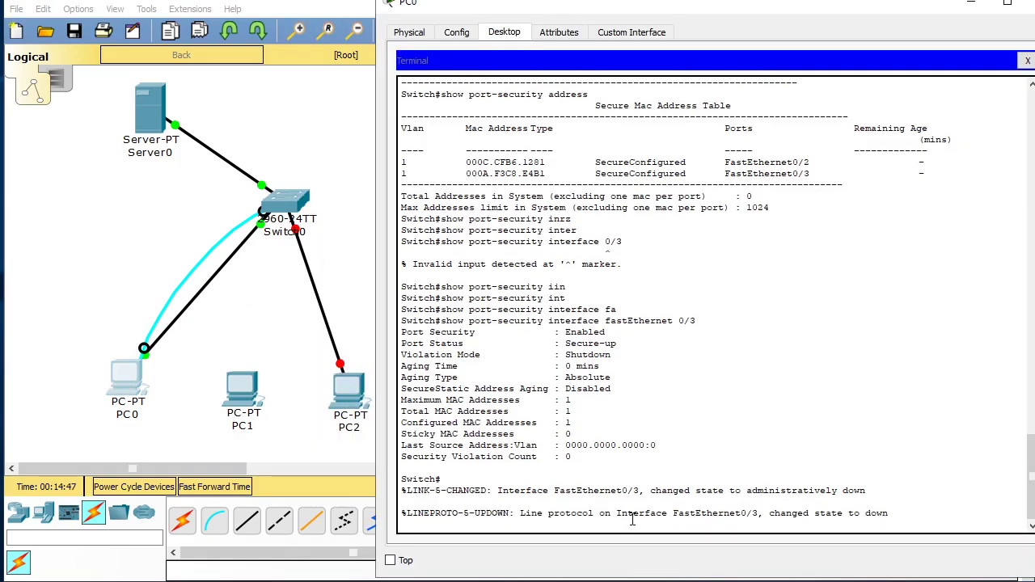
key(Return)
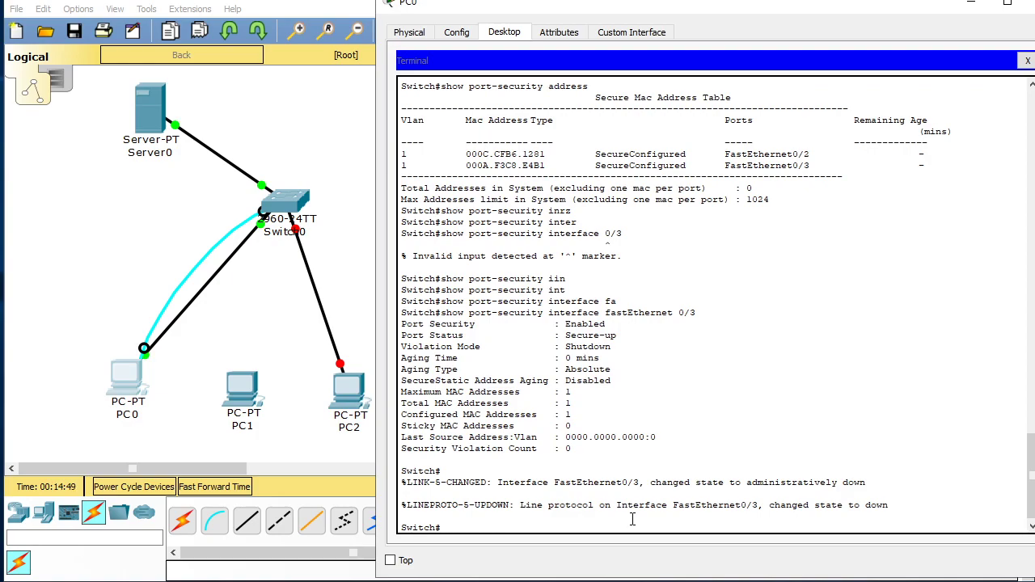
text(sh)
key(Tab)
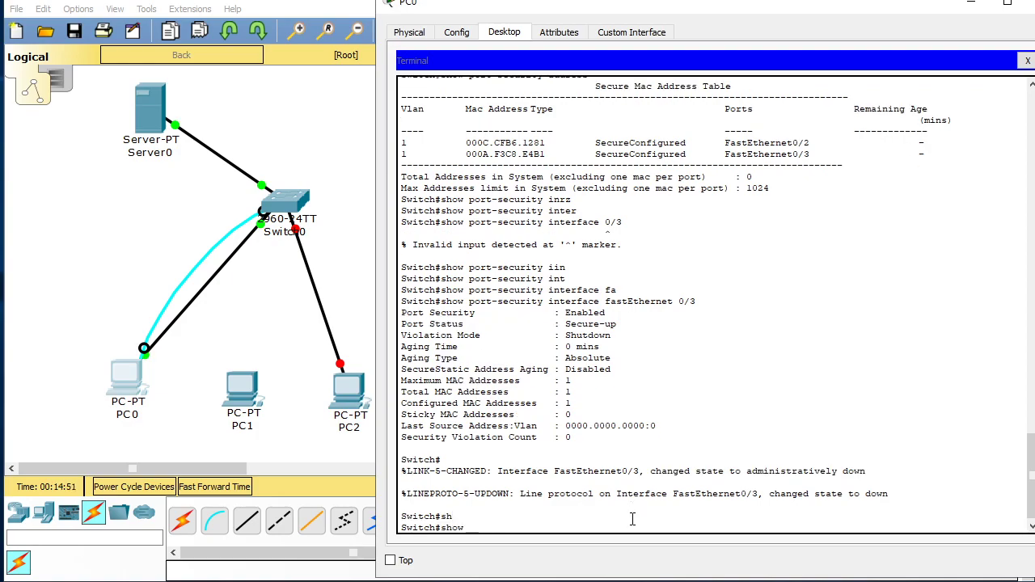
text(por)
key(Tab)
key(Return)
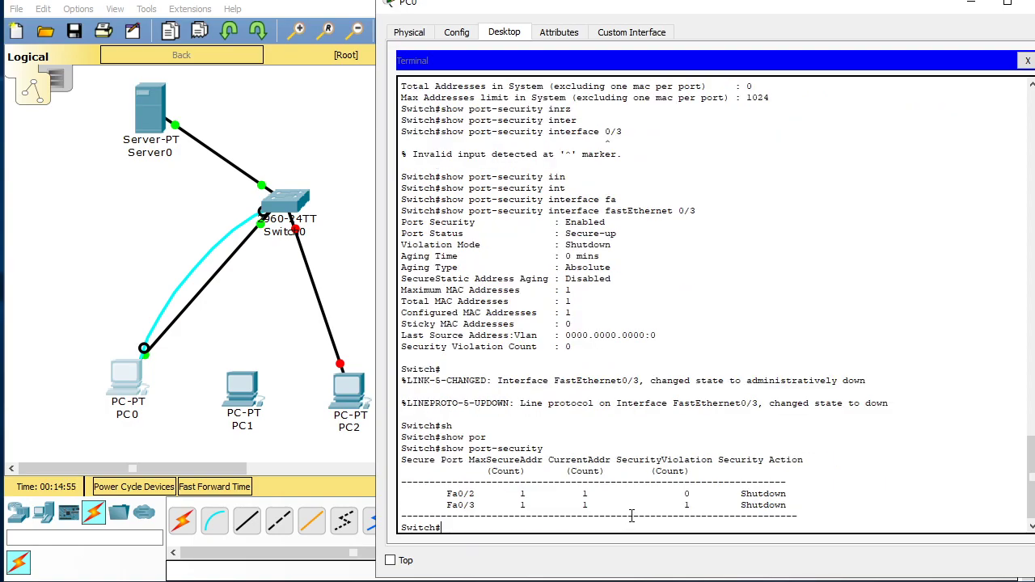
double_click(687, 506)
drag(486, 506, 441, 505)
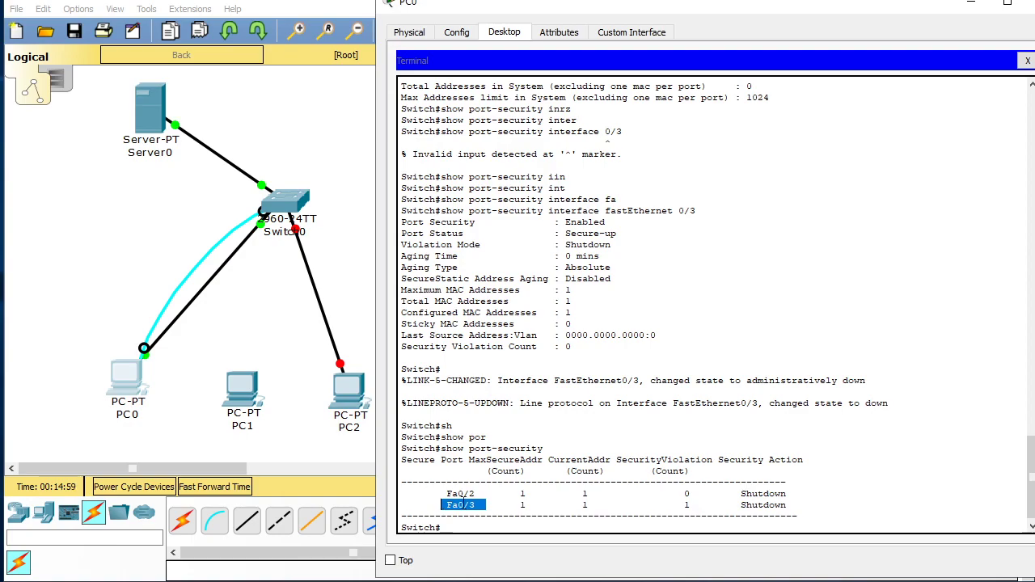
drag(688, 506, 668, 505)
drag(786, 505, 725, 507)
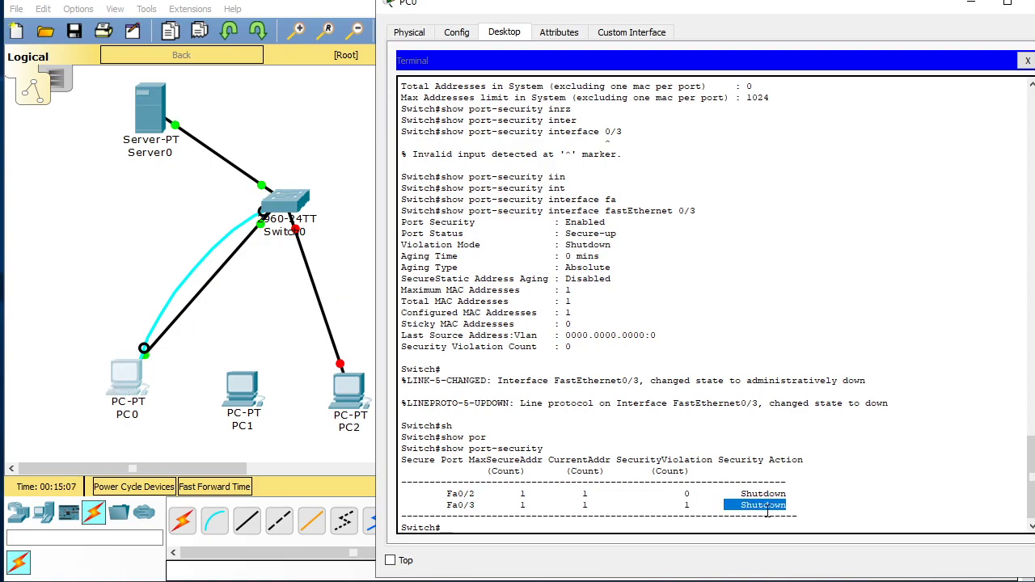
drag(696, 504, 684, 506)
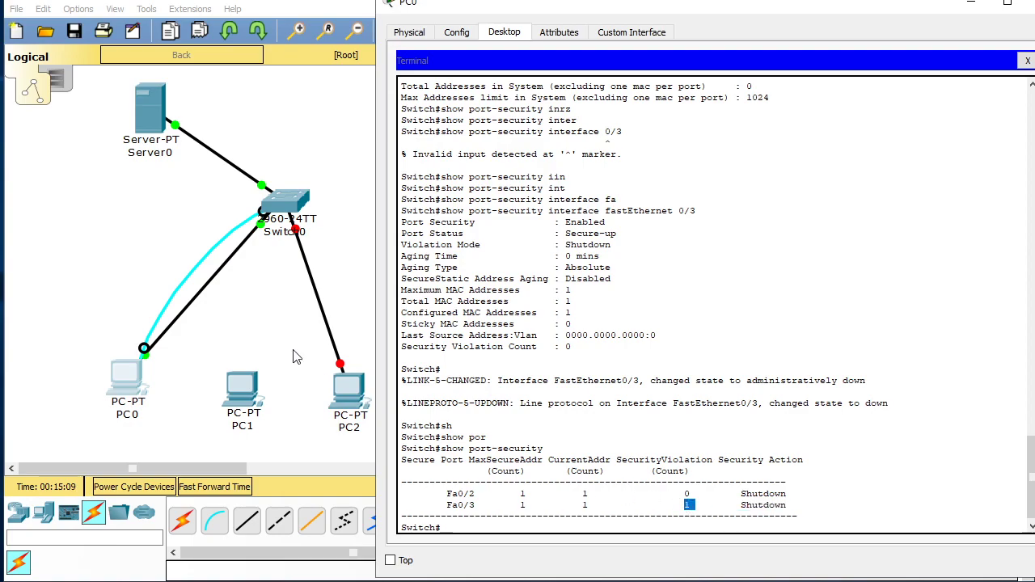
Step: Close PC0's terminal to return to its desktop applications
click(128, 378)
click(558, 32)
click(508, 34)
click(1027, 61)
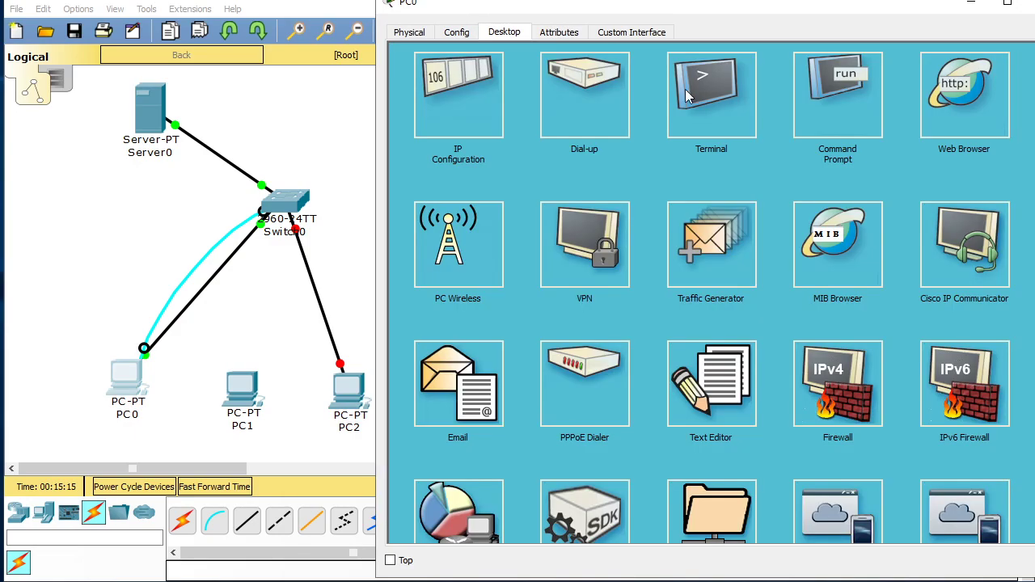
Step: Reopen PC0's terminal with the default port settings, then minimize PC0's window
click(486, 103)
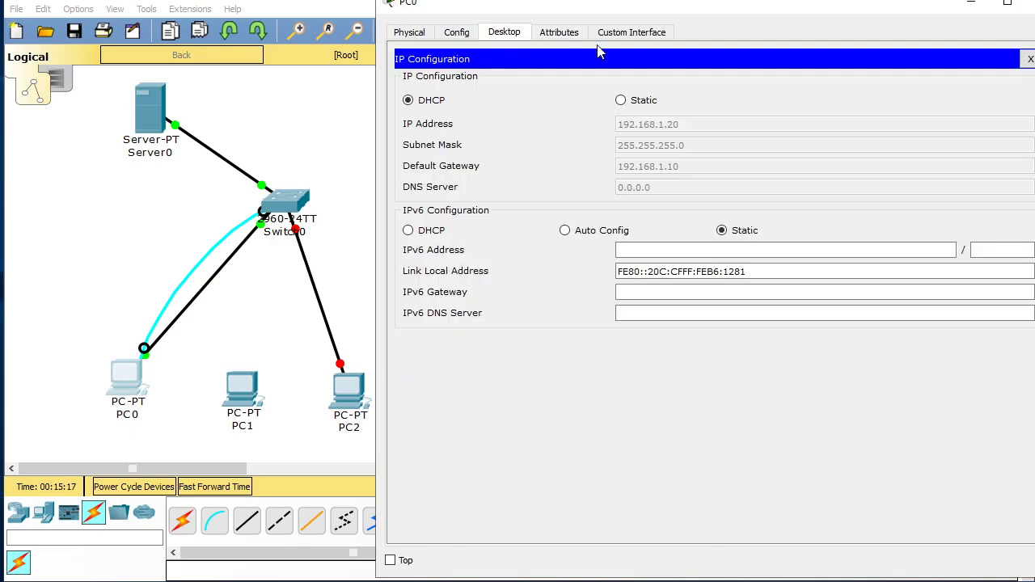
click(1030, 59)
click(721, 104)
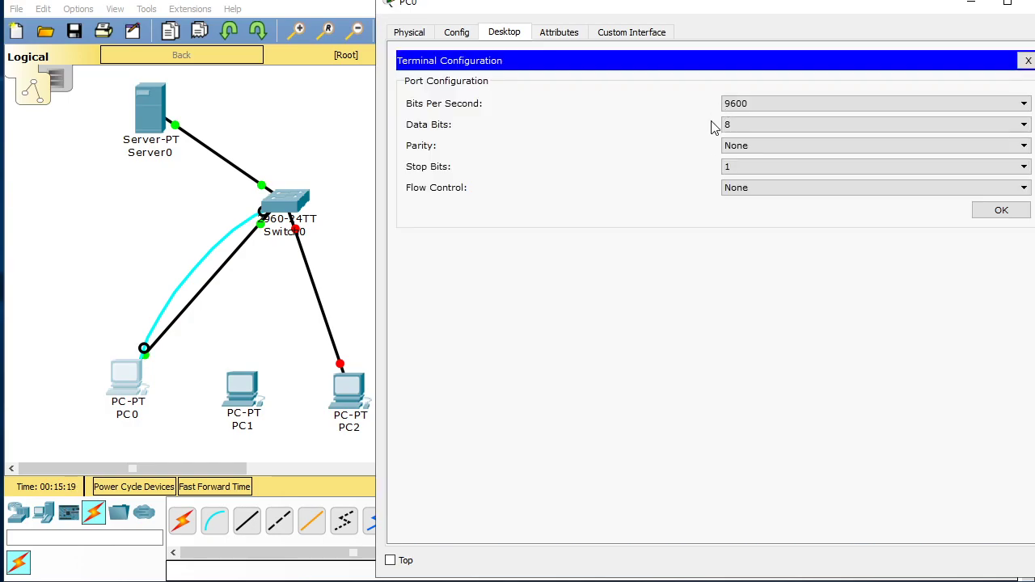
click(1001, 210)
click(971, 5)
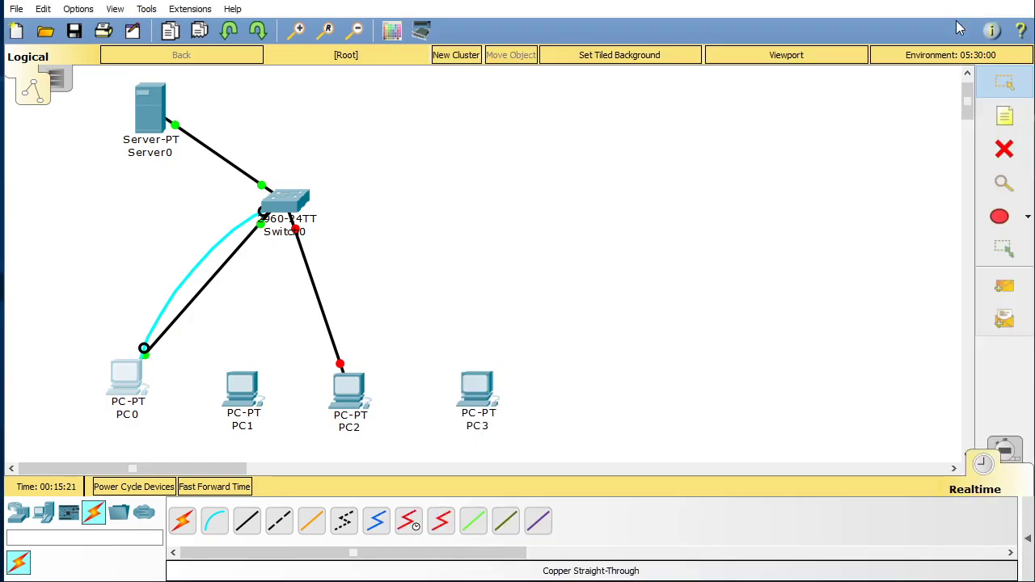
Step: Delete the cable between Switch0 and PC2, declining the deletion of the selected device
click(1004, 149)
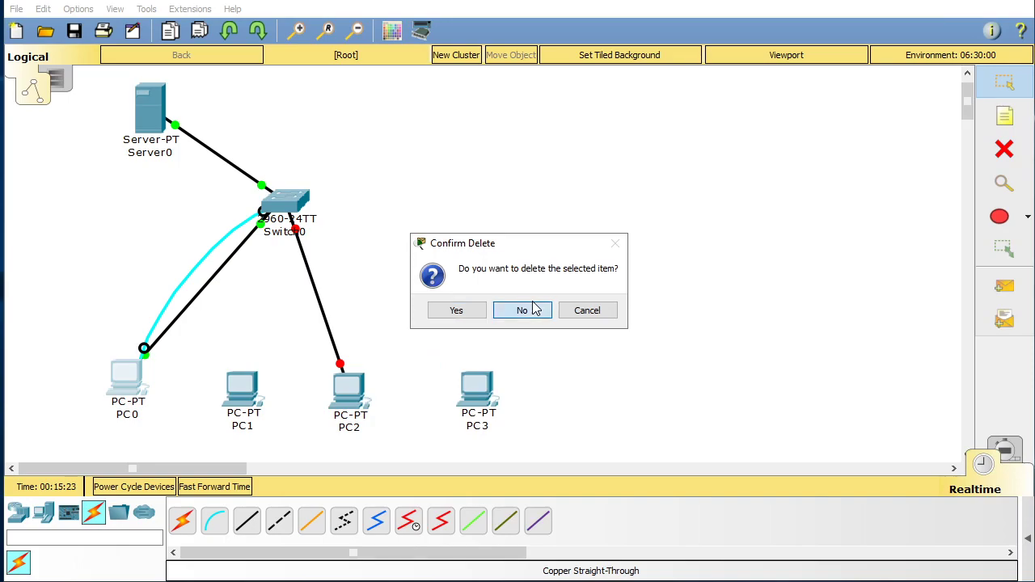
click(522, 309)
click(318, 293)
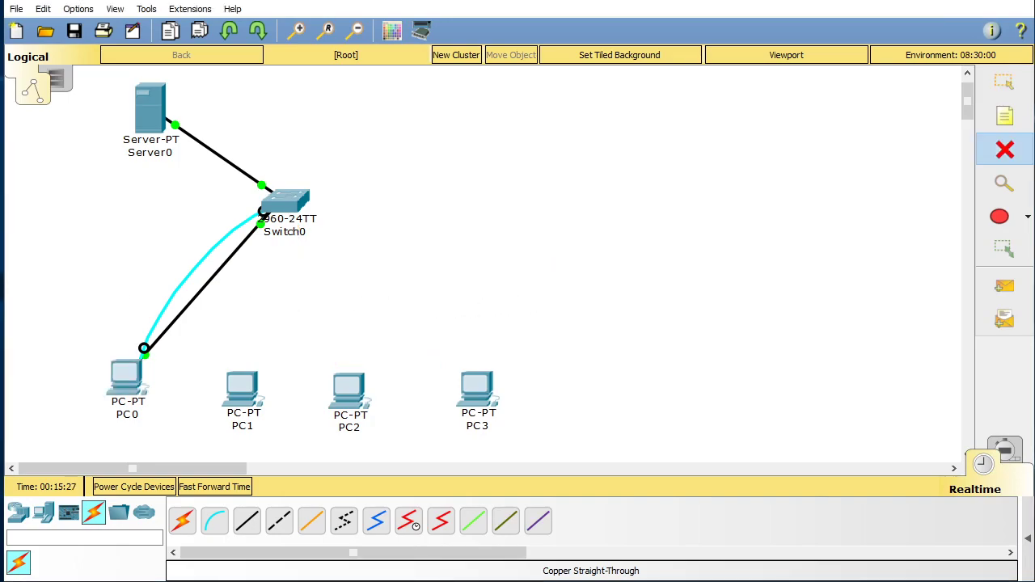
Step: Switch to the Notepad notes, highlight the command errdisable recovery cause psecure-violation, and return to the Packet Tracer topology
key(alt+Tab)
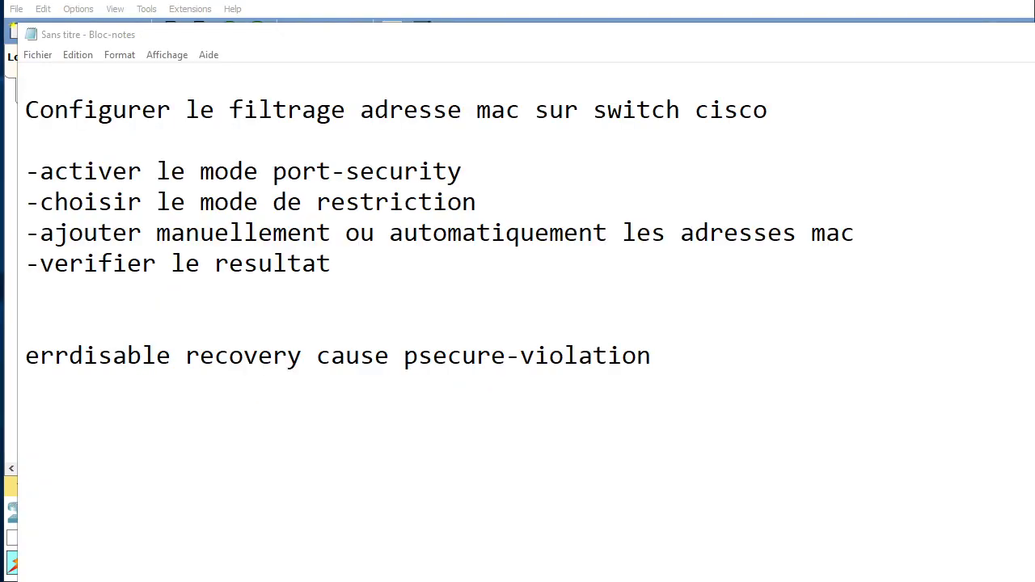
drag(663, 366, 20, 373)
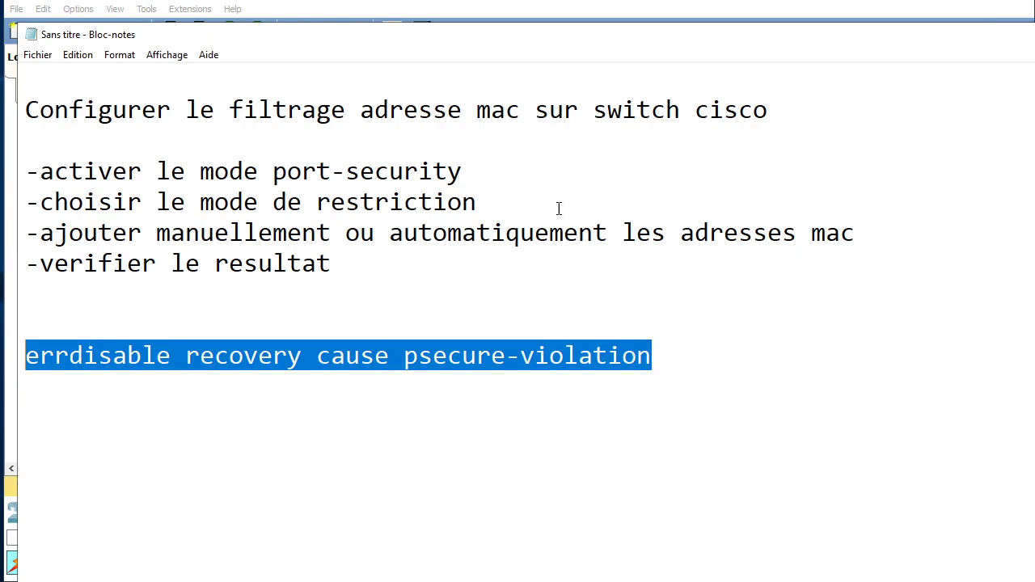
click(1027, 34)
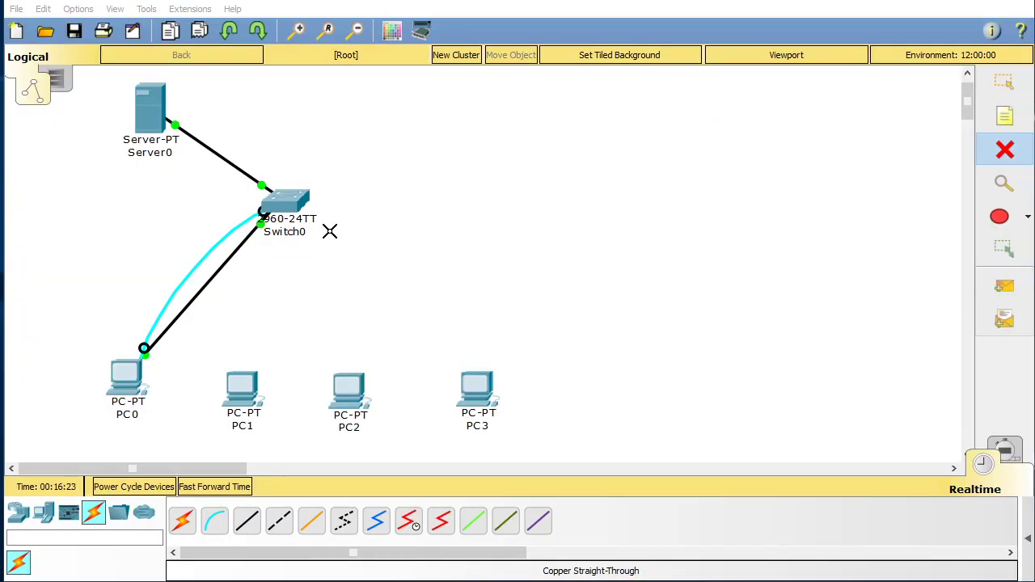
Step: Connect FastEthernet0/3 on Switch0 to FastEthernet0 on PC1 with a copper straight-through cable
click(1005, 84)
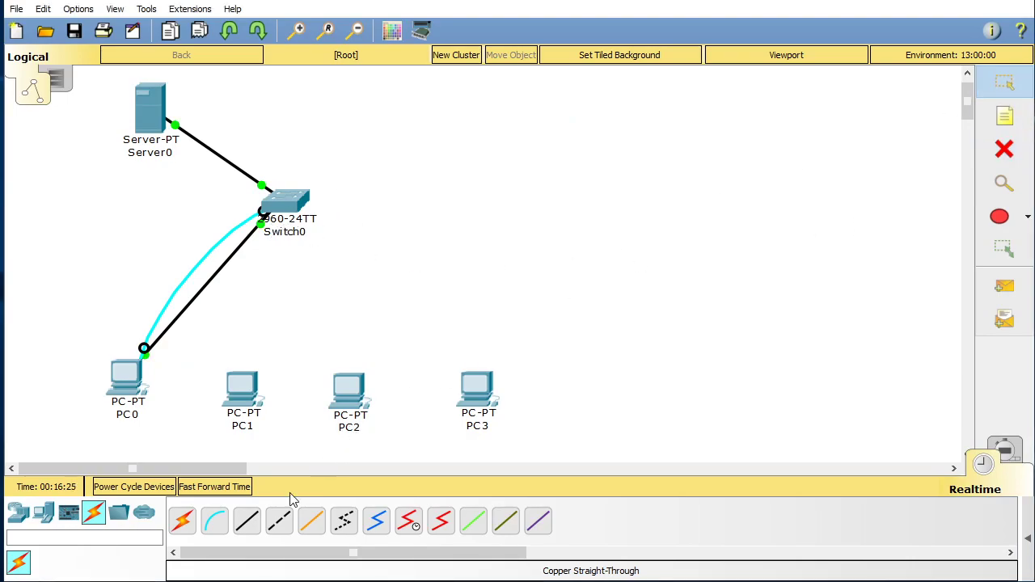
click(251, 527)
click(297, 206)
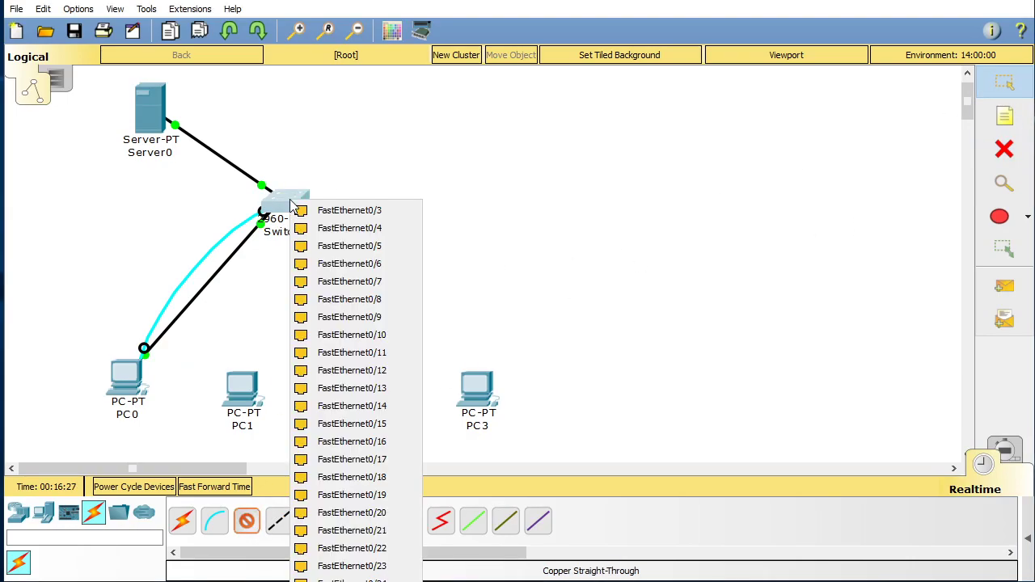
click(323, 212)
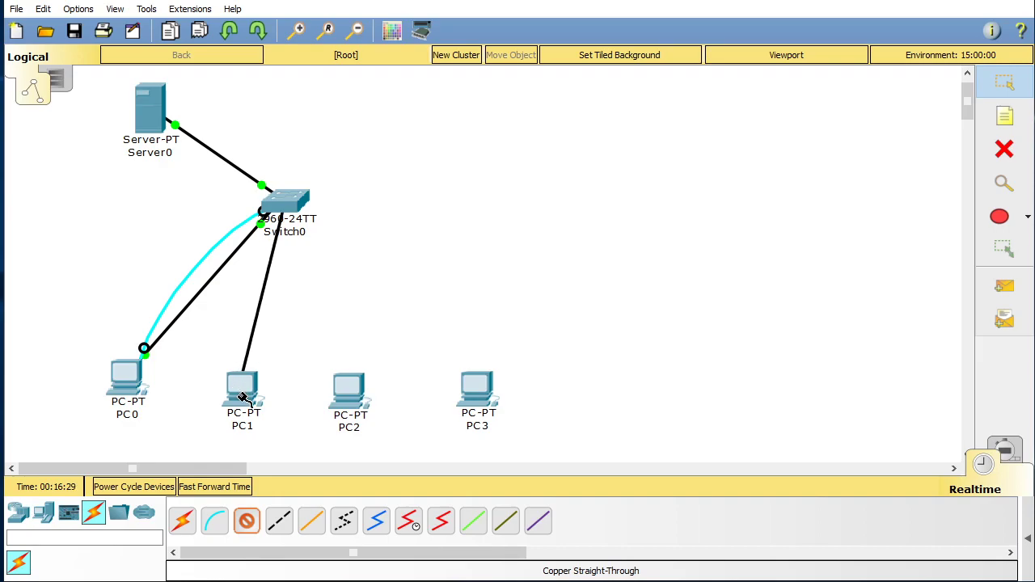
click(242, 396)
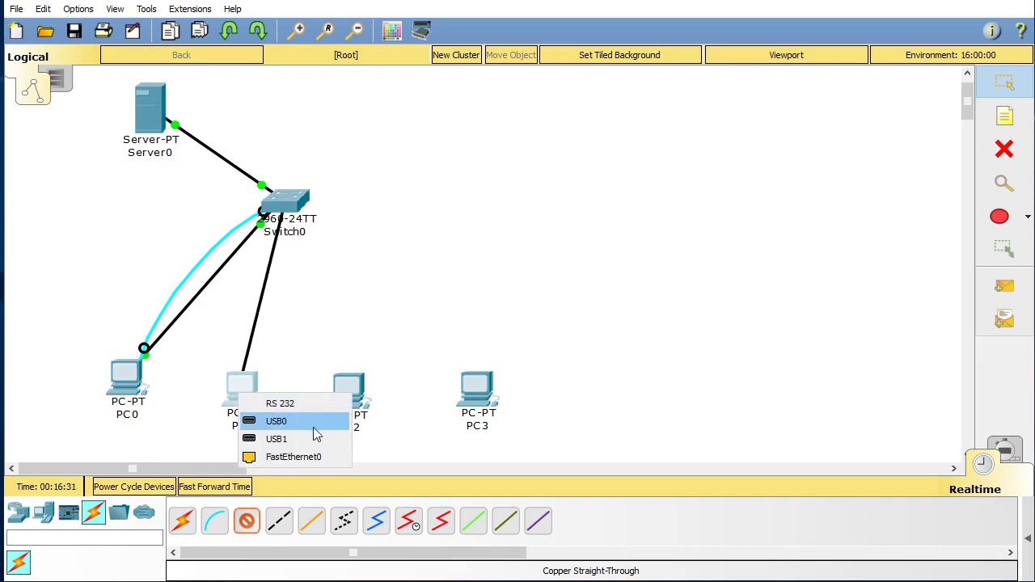
click(321, 456)
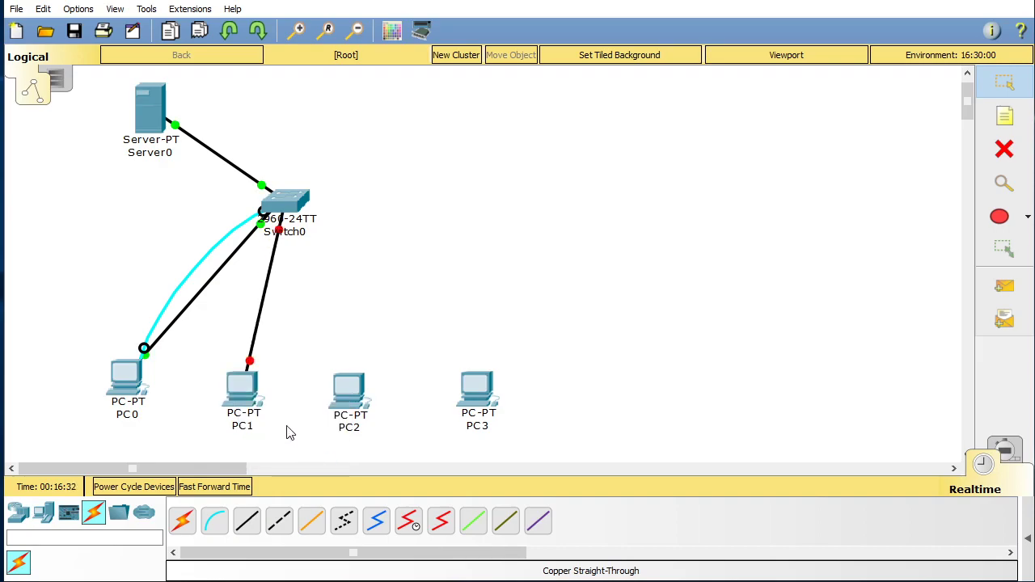
Step: In PC0's terminal, enter global configuration with configure t and open interface fastEthernet 0/3
click(146, 370)
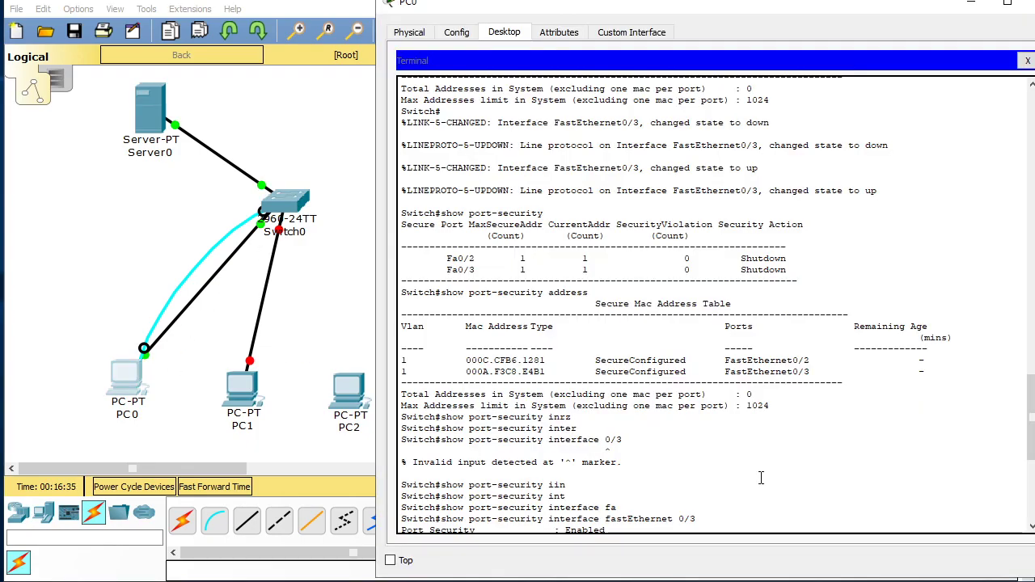
scroll(762, 474, down, 9)
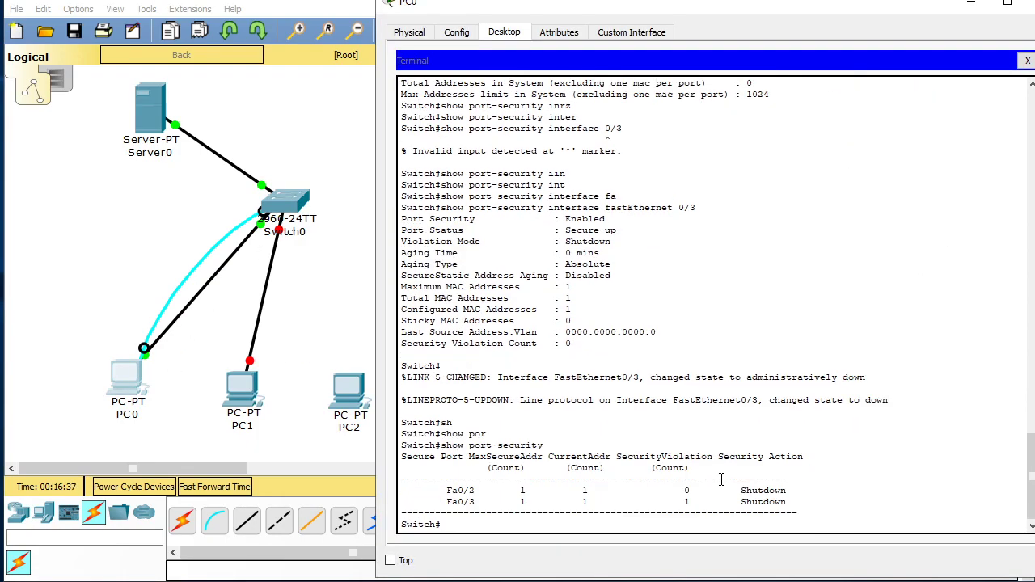
text(conf)
key(Tab)
text(t)
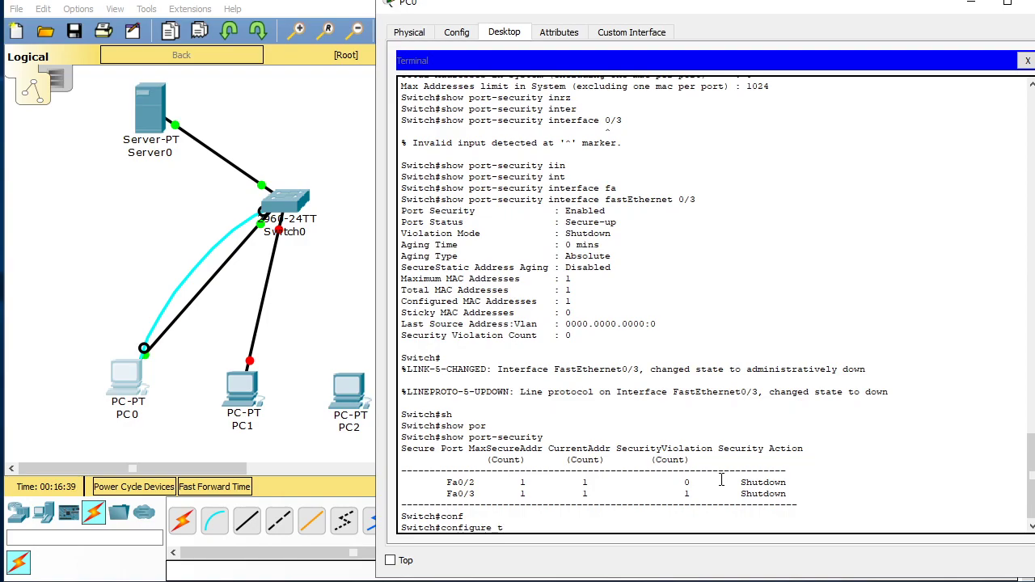
key(Return)
text(in)
key(Tab)
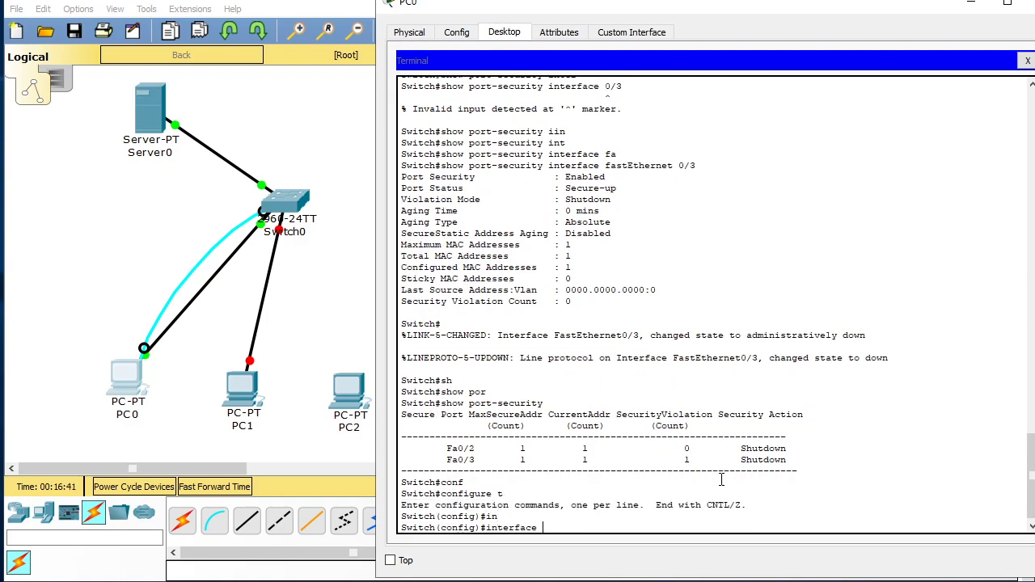
text(fa)
key(Tab)
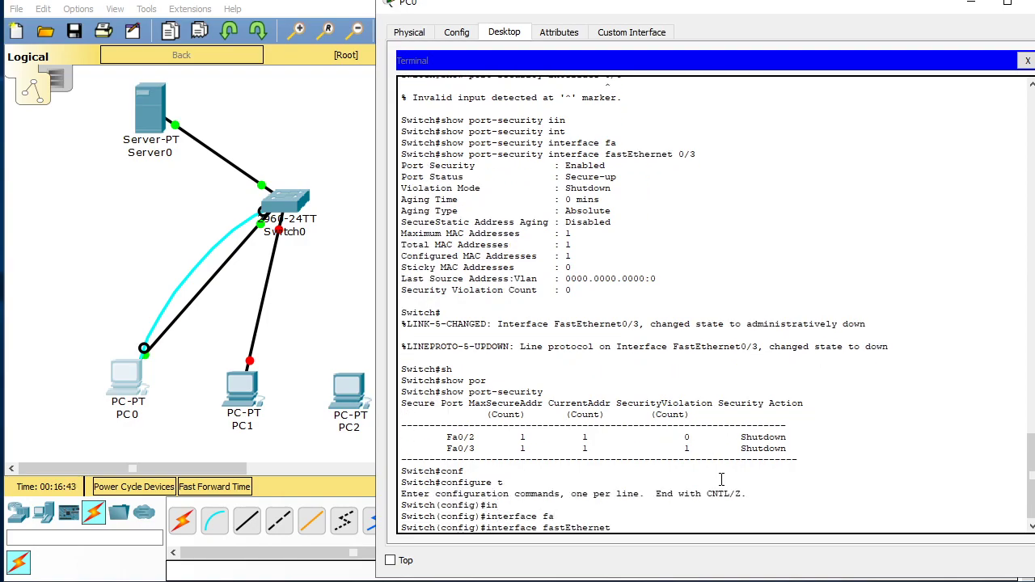
text(0/3)
key(Return)
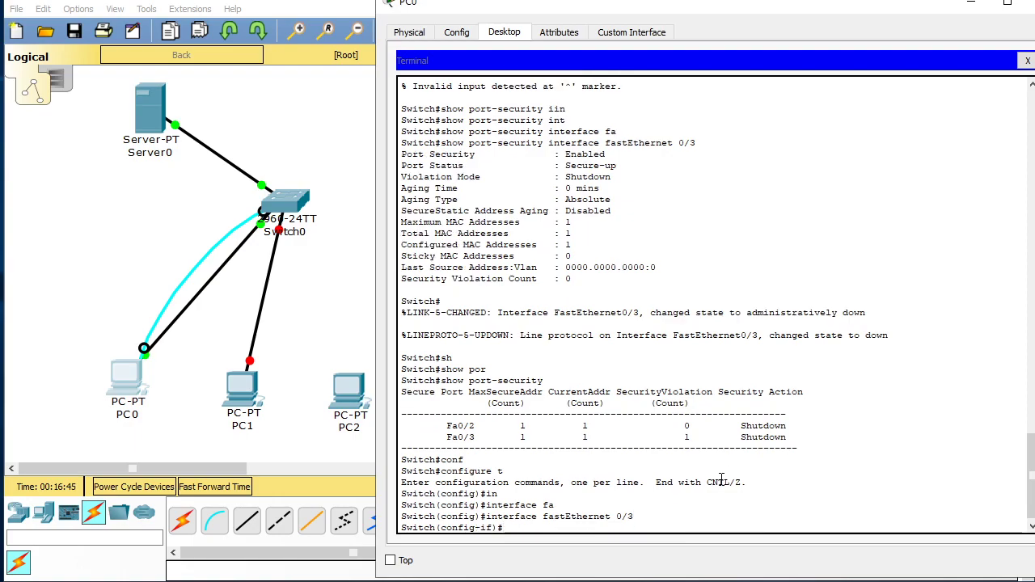
Step: Restart the FastEthernet 0/3 port by running shutdown followed by no shutdown
text(shu)
key(Tab)
key(Return)
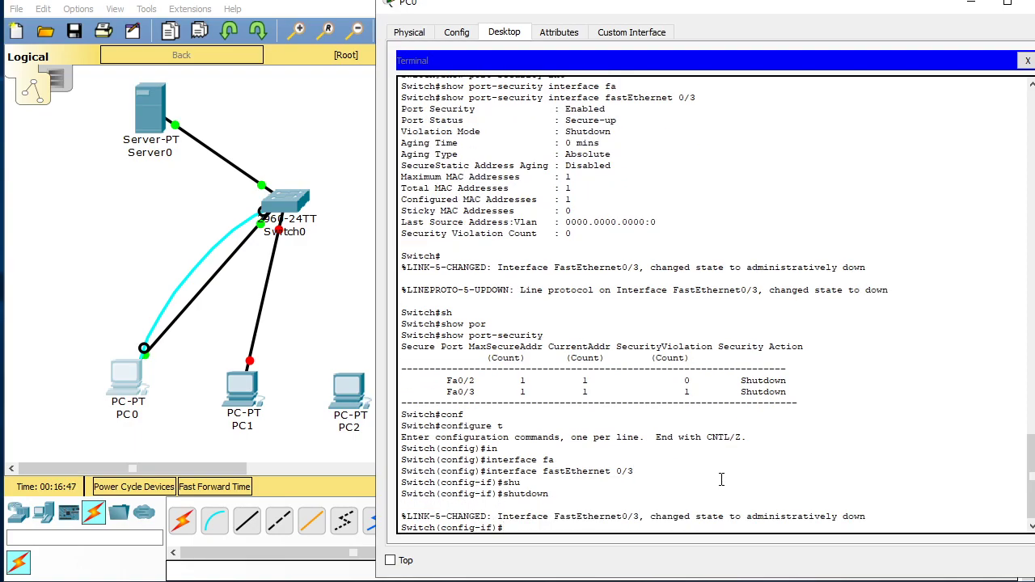
text(b)
key(BackSpace)
text(no sh)
key(Tab)
key(Return)
key(Return)
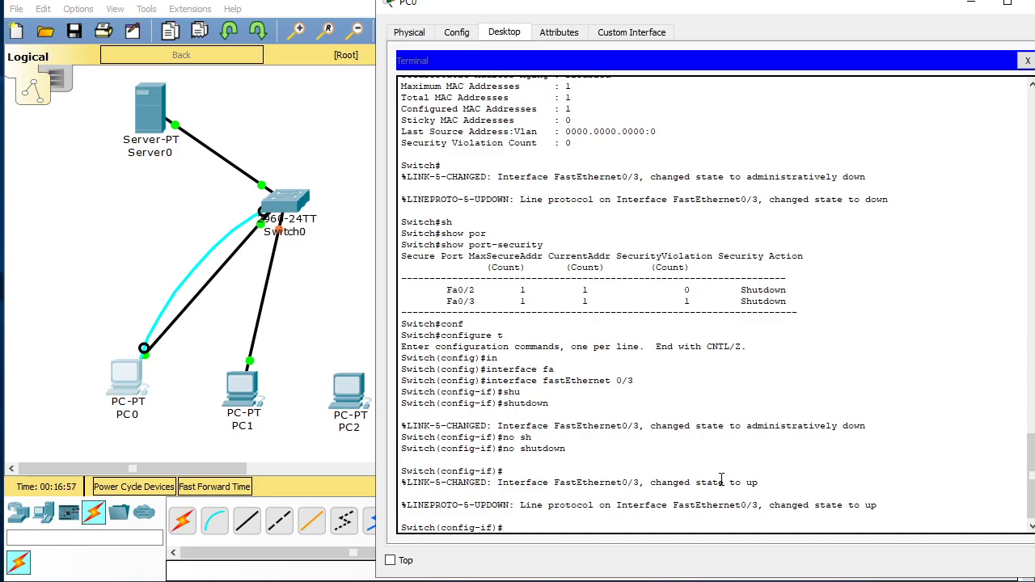
Step: Exit interface and global configuration modes to return to the privileged switch prompt
text(exi)
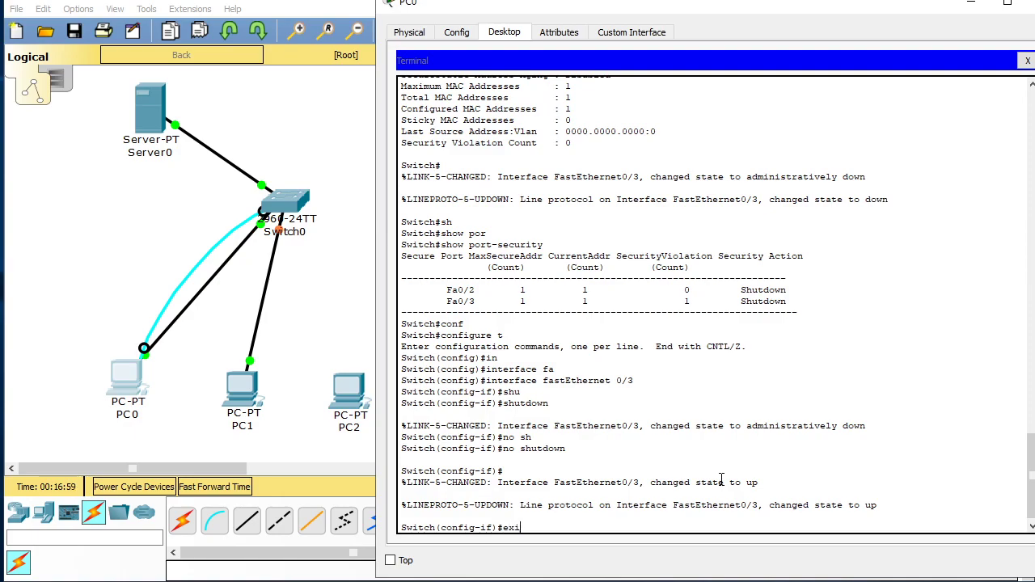
key(Tab)
key(Return)
text(exi)
key(Tab)
key(Return)
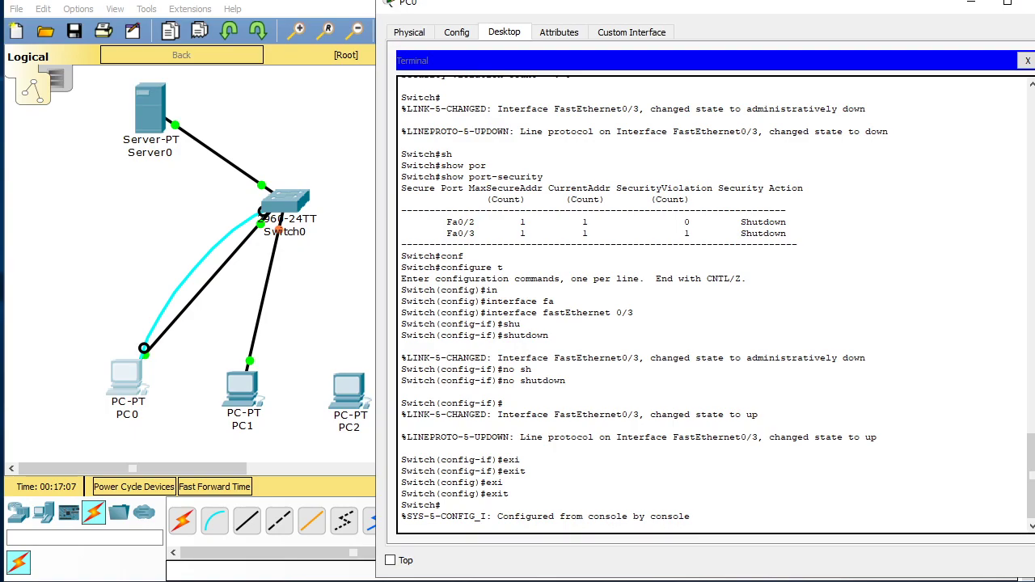
Step: Try to request an IP address by DHCP in PC1's IP Configuration, then close PC1's window
click(239, 393)
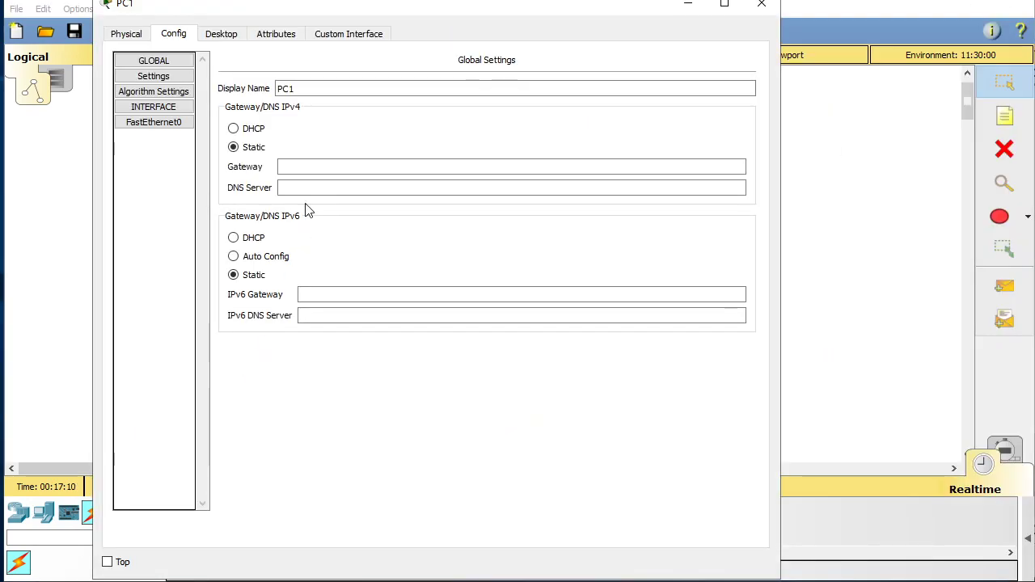
click(221, 34)
click(198, 86)
click(159, 102)
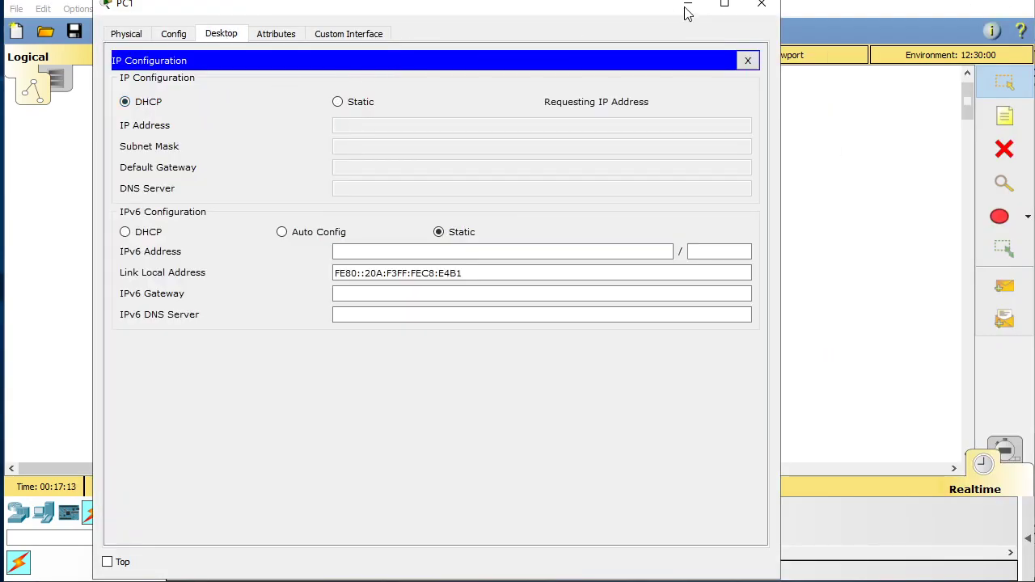
click(747, 61)
click(759, 5)
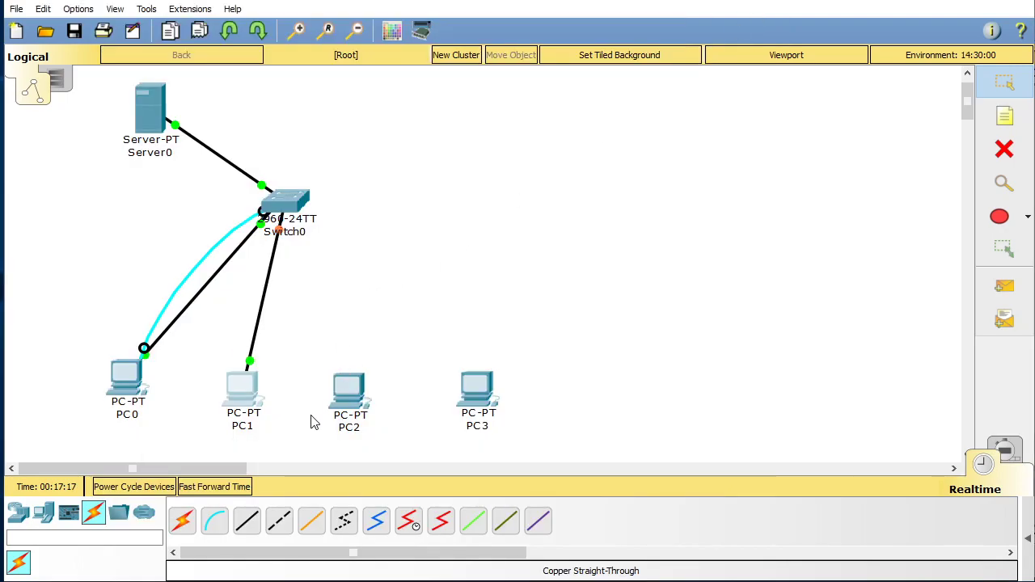
Step: Bring back the switch prompt in PC0's terminal, then renew PC1's address by switching its IP Configuration to Static and back to DHCP
click(120, 388)
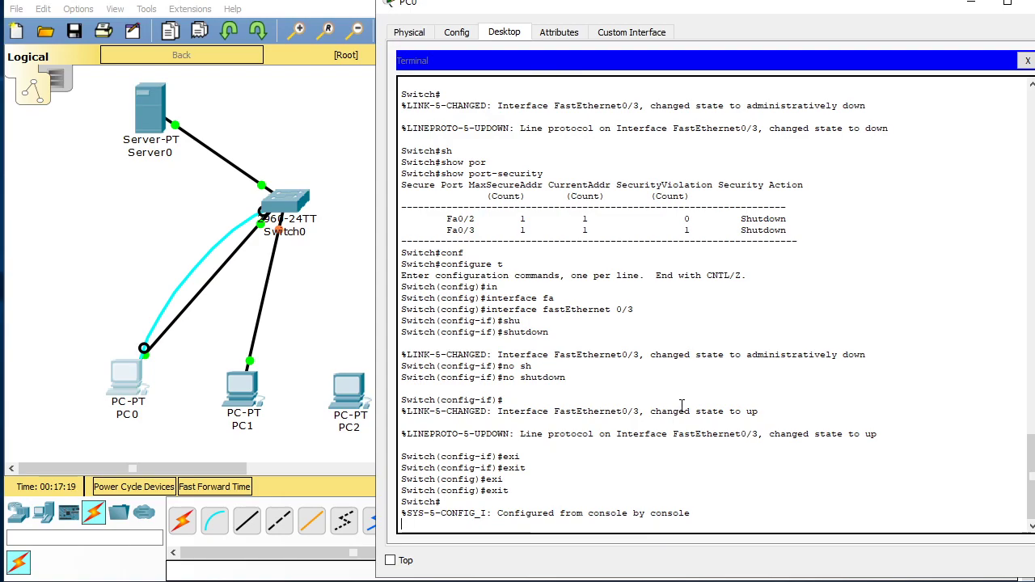
key(Return)
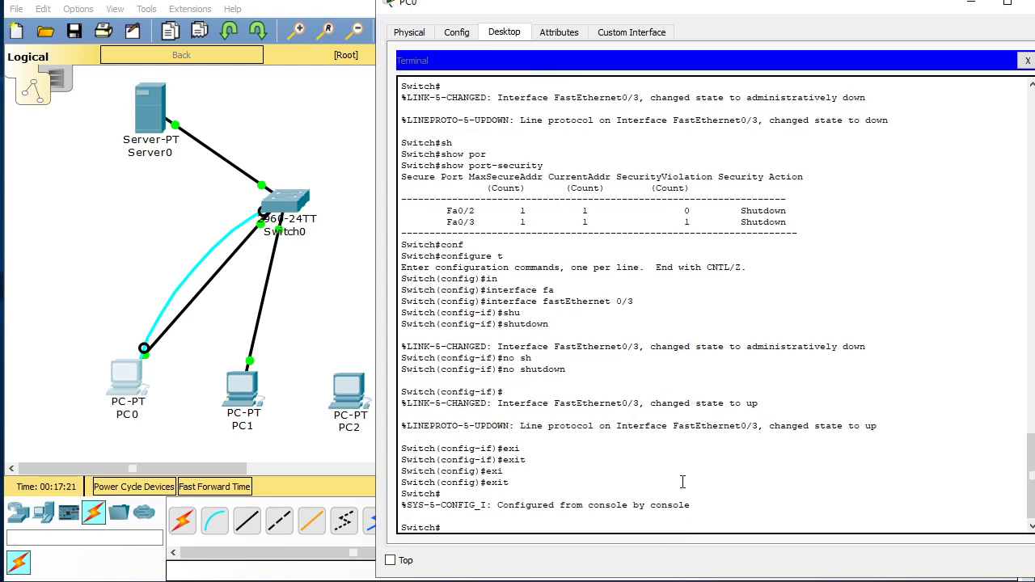
click(246, 398)
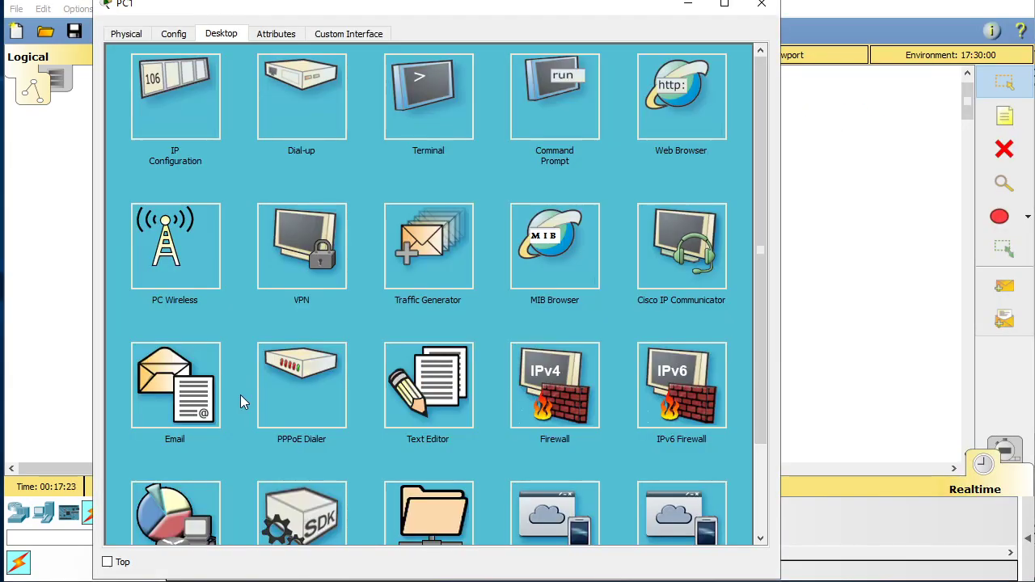
click(214, 131)
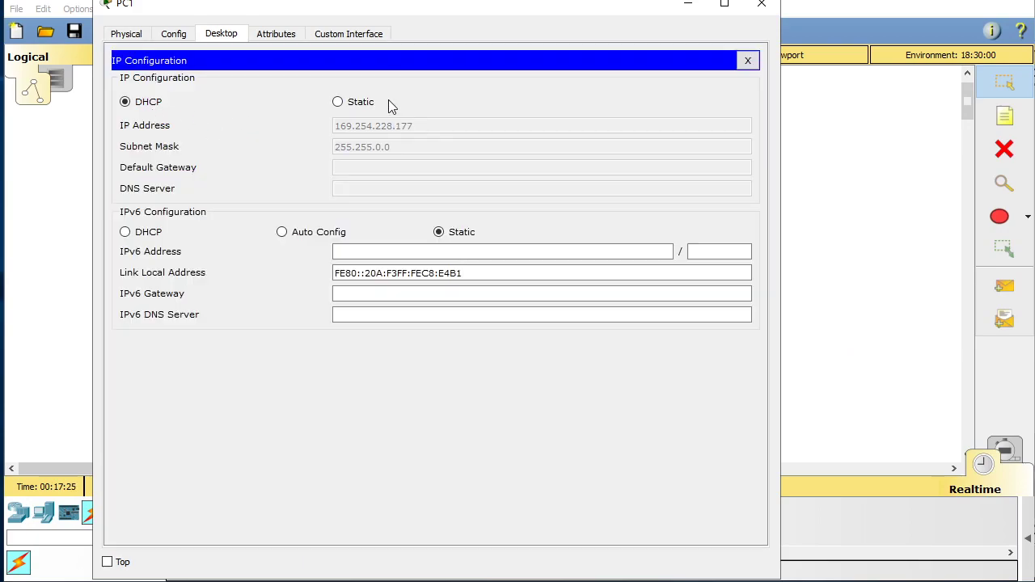
click(337, 102)
click(157, 106)
drag(396, 11, 601, 8)
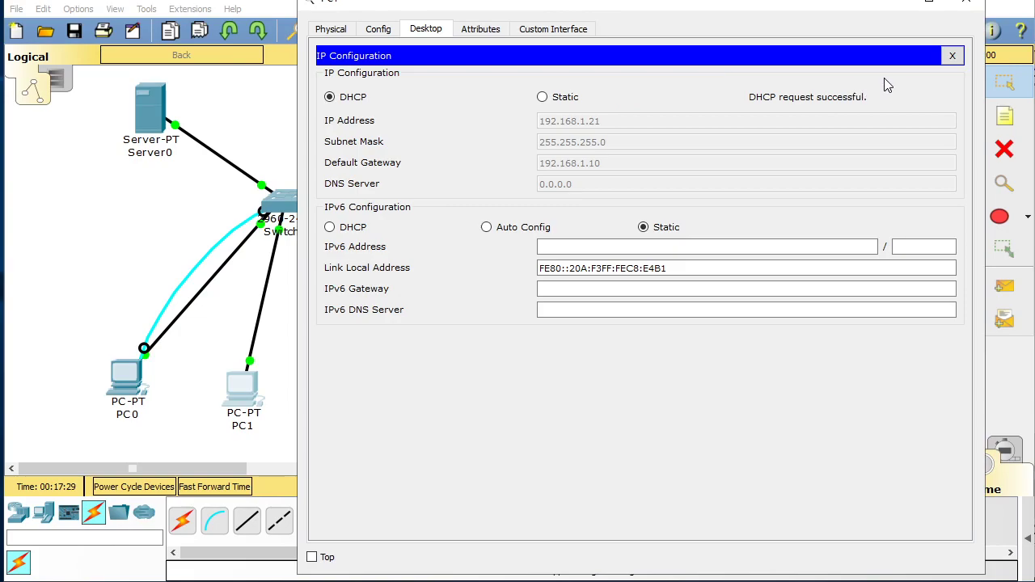
click(951, 56)
click(963, 10)
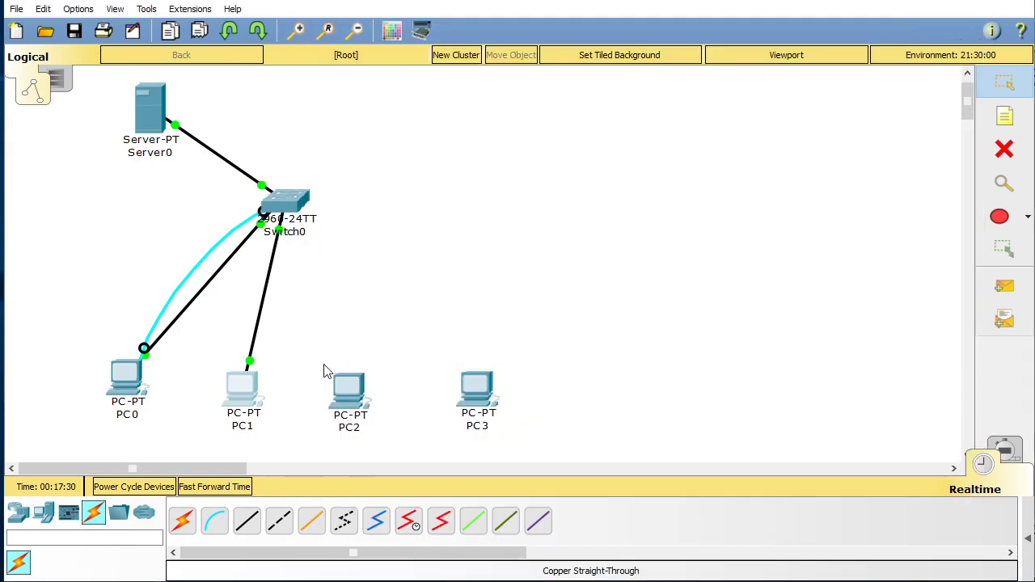
Step: Run show port-security in PC0's terminal and compare the violation counts for Fa0/2 and Fa0/3 with the earlier output
click(133, 376)
text(show port-security)
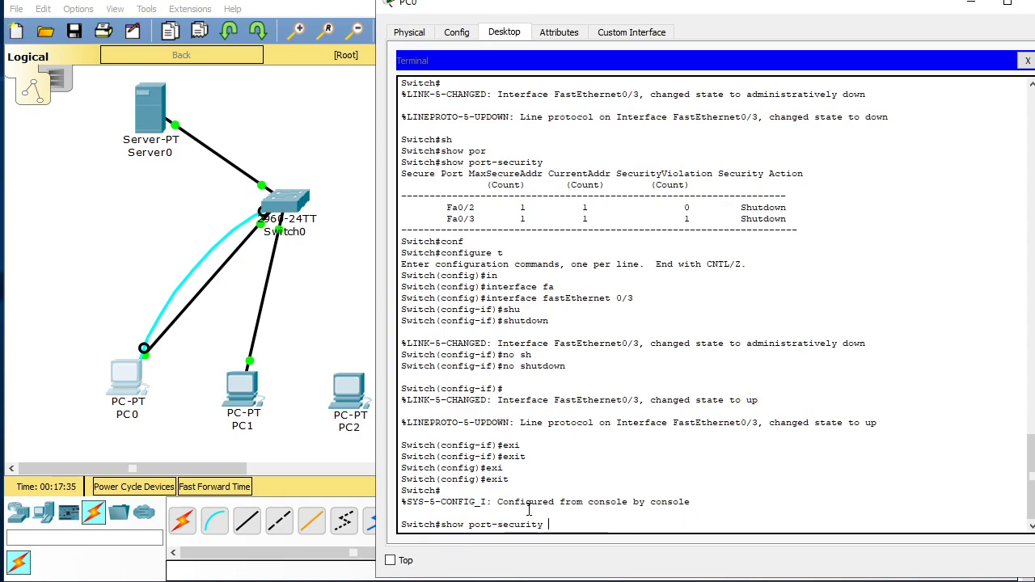
key(Return)
drag(788, 506, 402, 493)
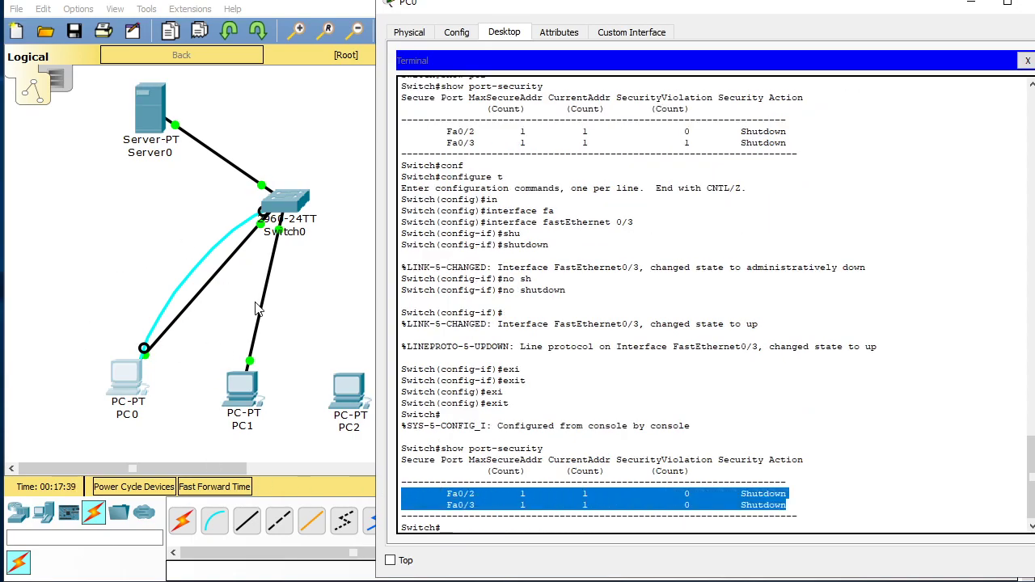
scroll(259, 315, down, 3)
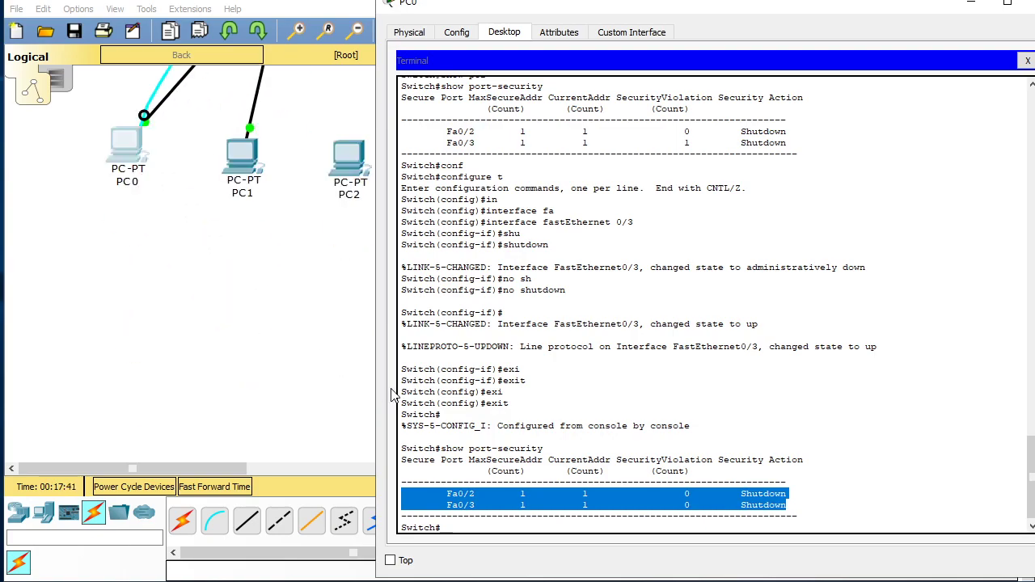
scroll(440, 443, up, 3)
scroll(277, 423, up, 3)
scroll(278, 423, down, 2)
scroll(277, 421, up, 2)
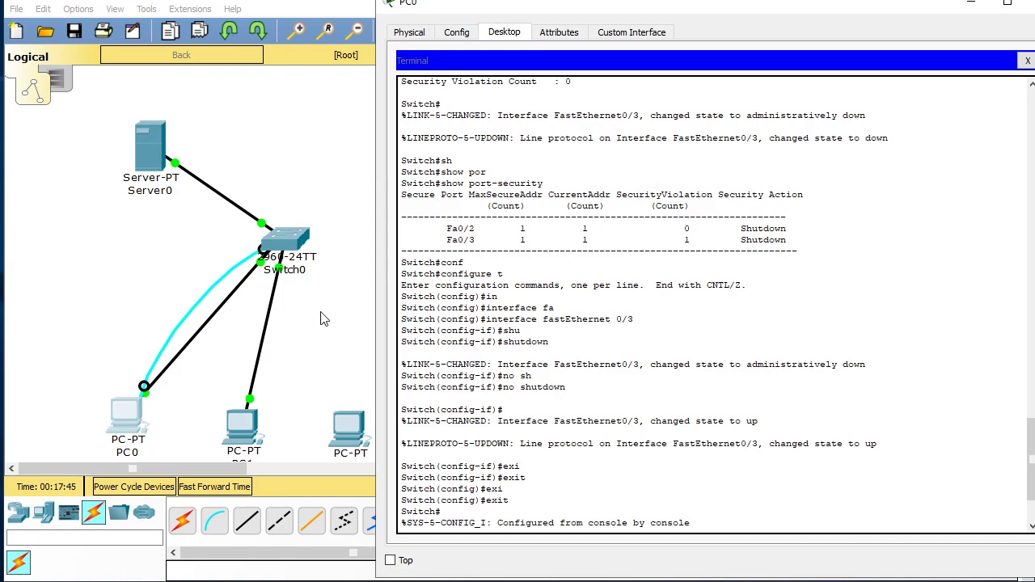
Step: Return to the topology workspace and move Server0 slightly down and to the left
click(315, 358)
scroll(315, 358, down, 1)
scroll(315, 354, up, 1)
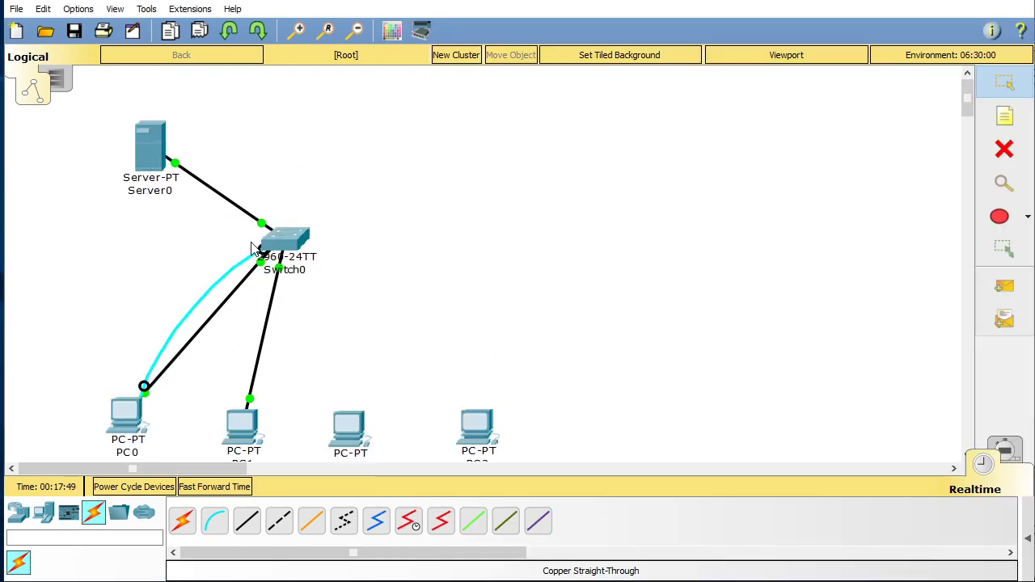
scroll(251, 247, down, 1)
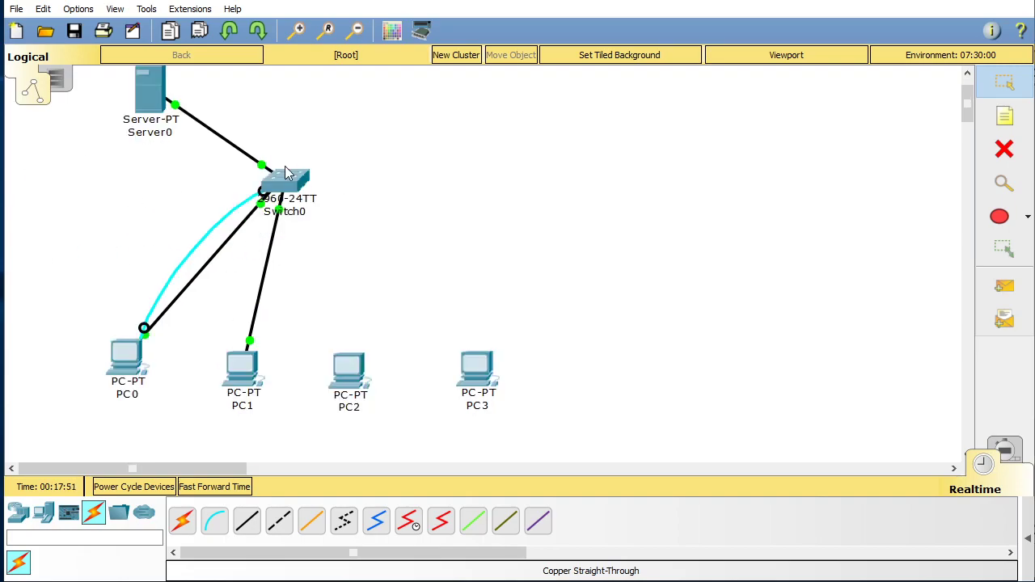
drag(156, 90, 138, 133)
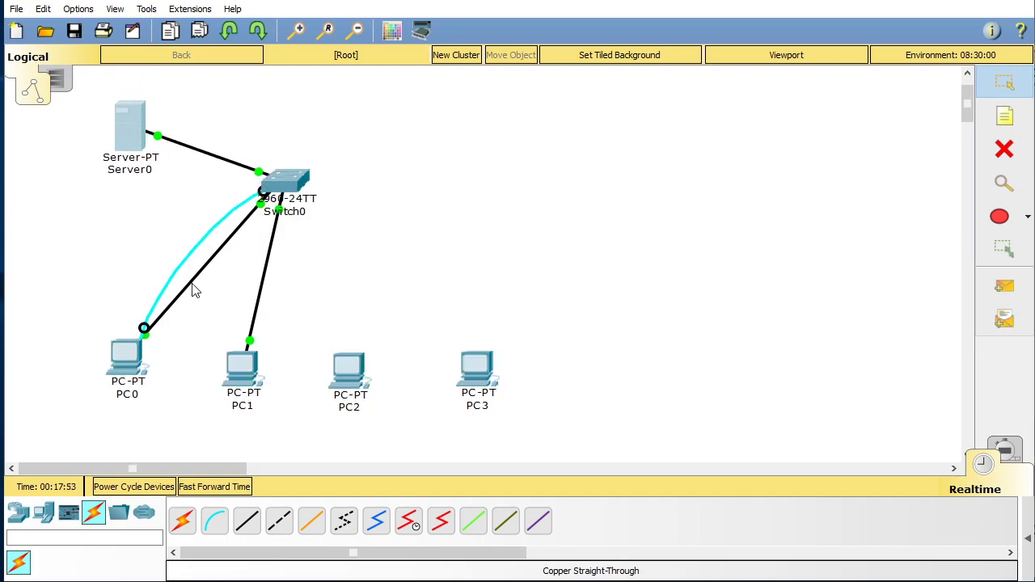